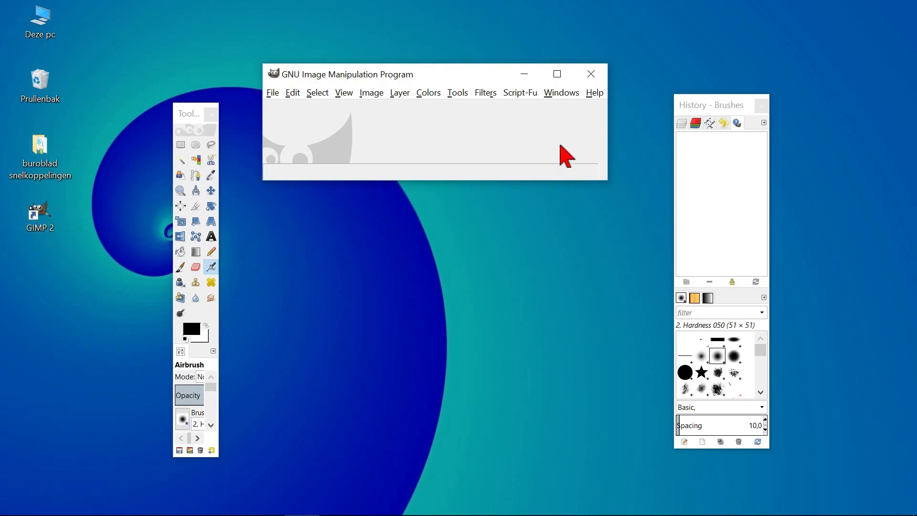
Switch GIMP to Single-Window Mode, maximize the window and widen the toolbox panel
click(563, 97)
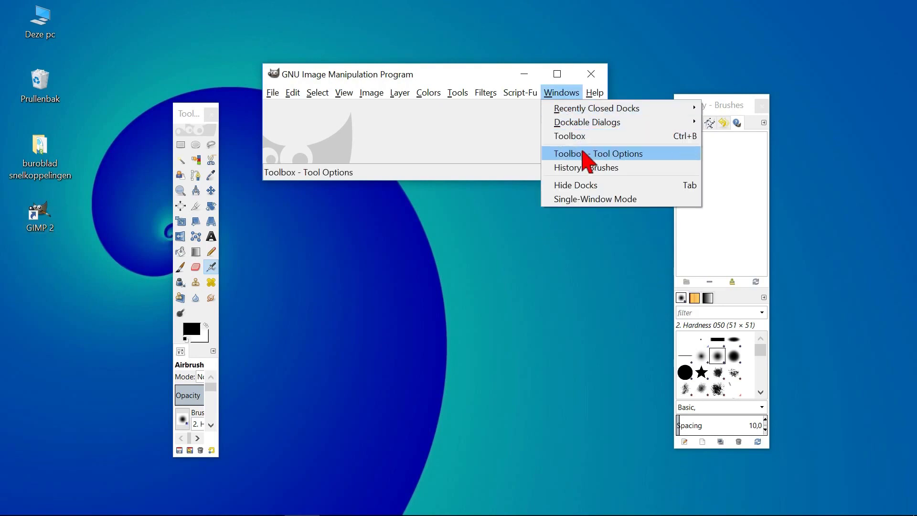
click(605, 199)
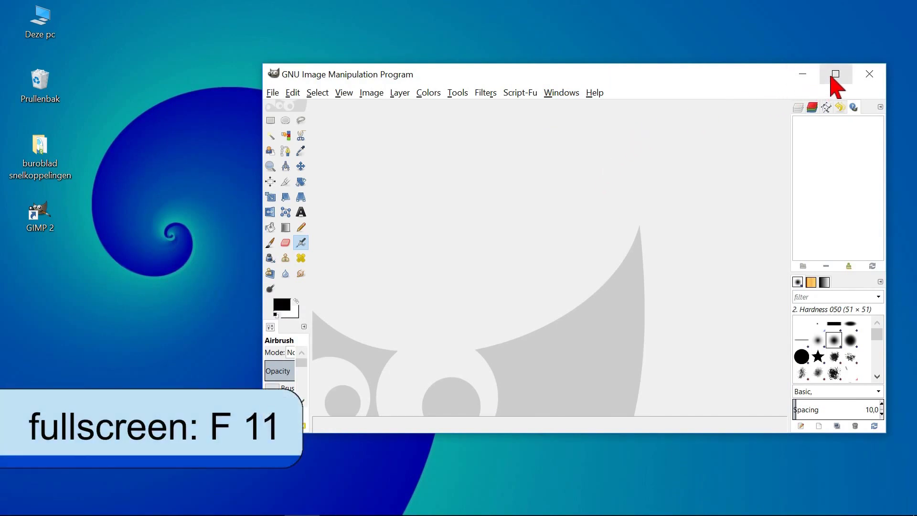
click(836, 74)
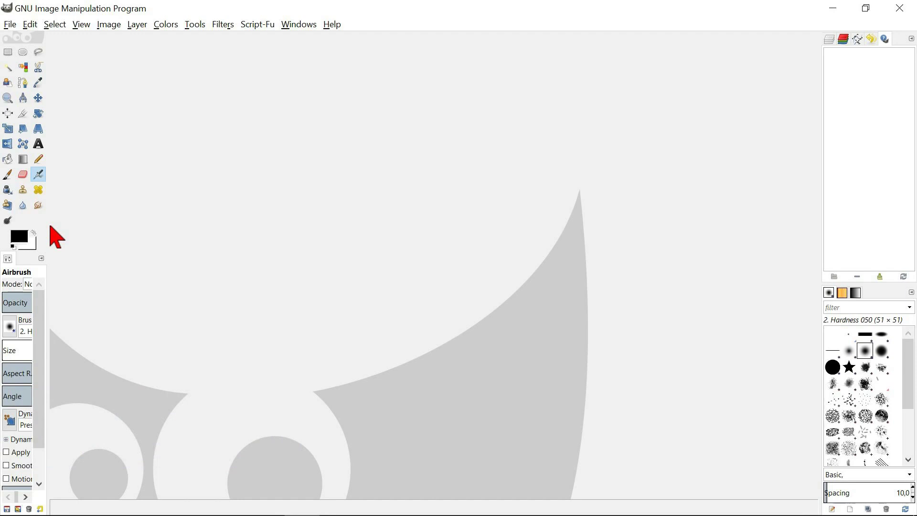
drag(47, 227, 93, 226)
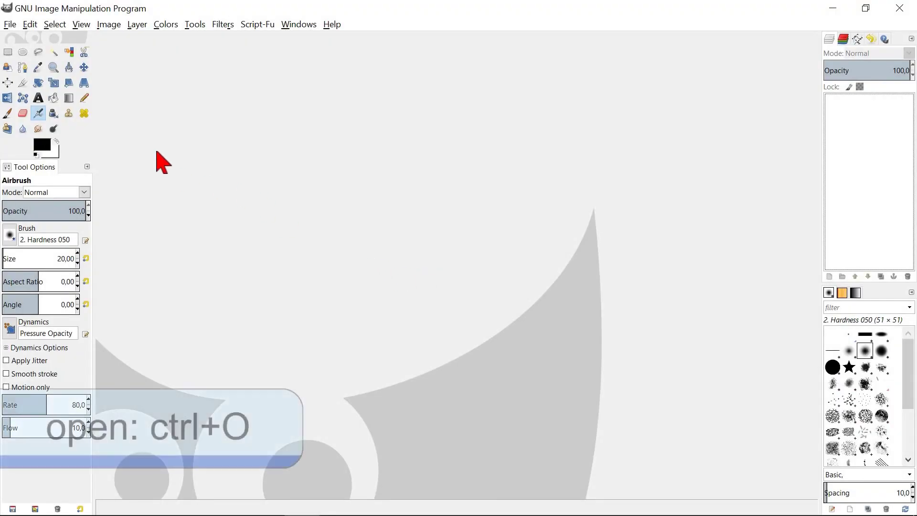
Browse to C: > Mijn documenten > Gimp and bookmark the Gimp Free Pixabay Images folder
click(10, 25)
click(26, 68)
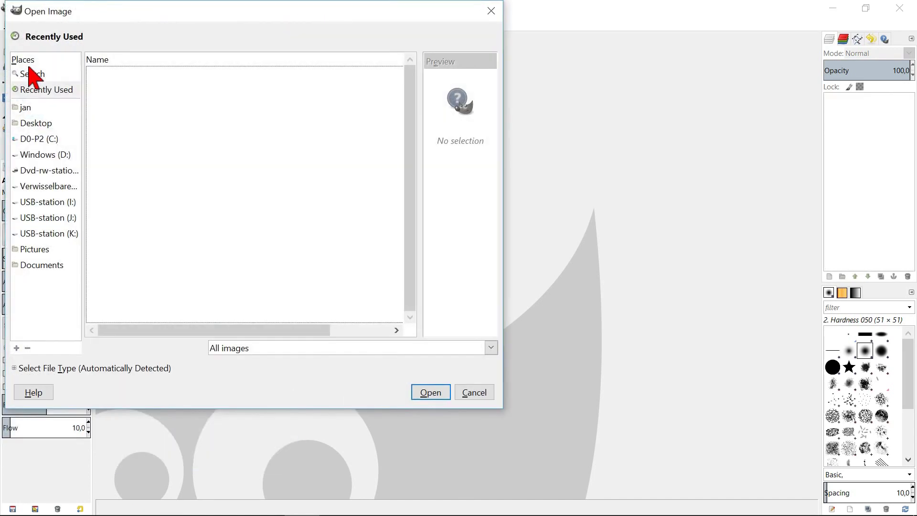
click(54, 138)
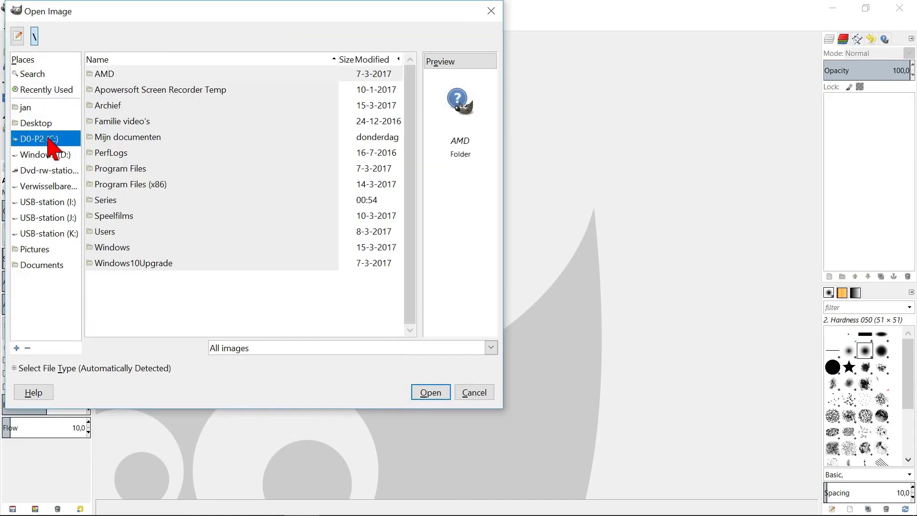
double_click(137, 137)
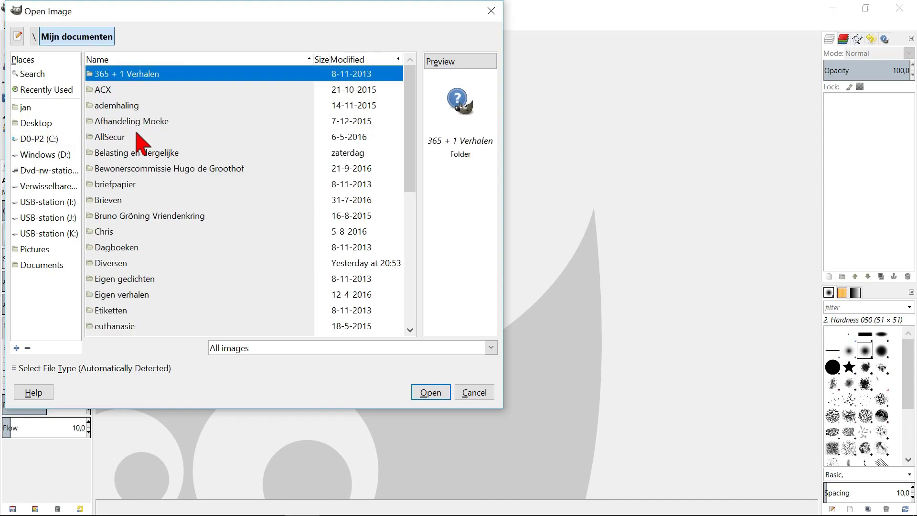
click(411, 227)
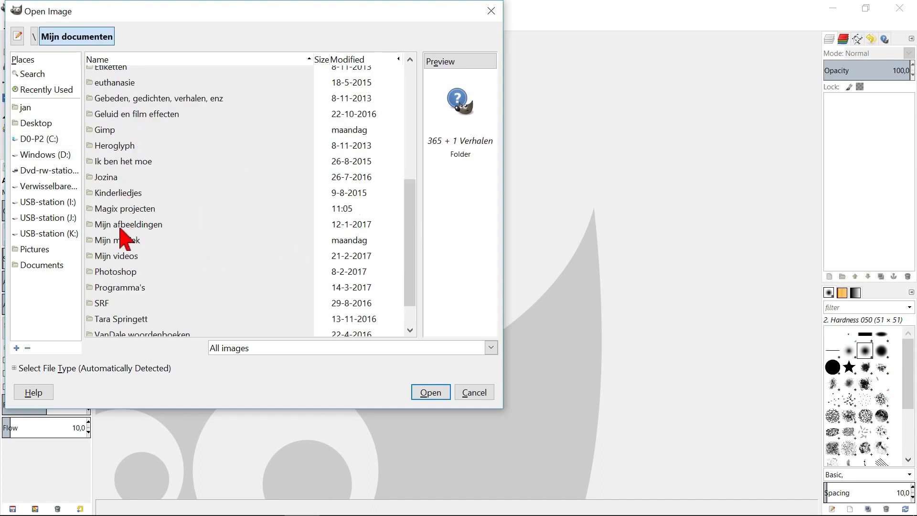
double_click(116, 131)
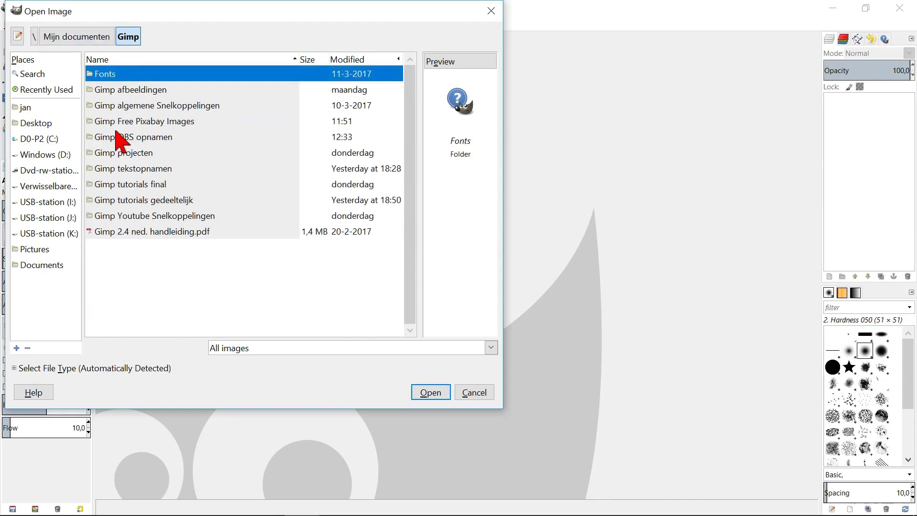
click(153, 120)
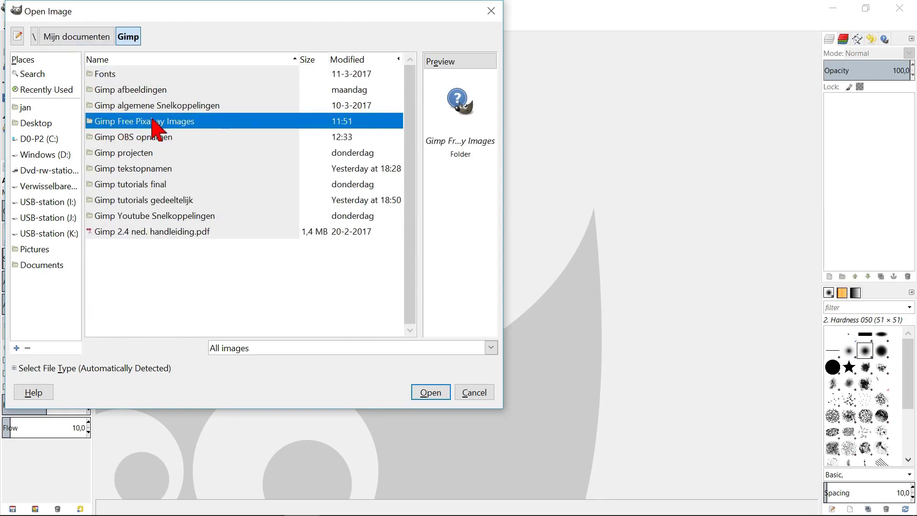
click(17, 349)
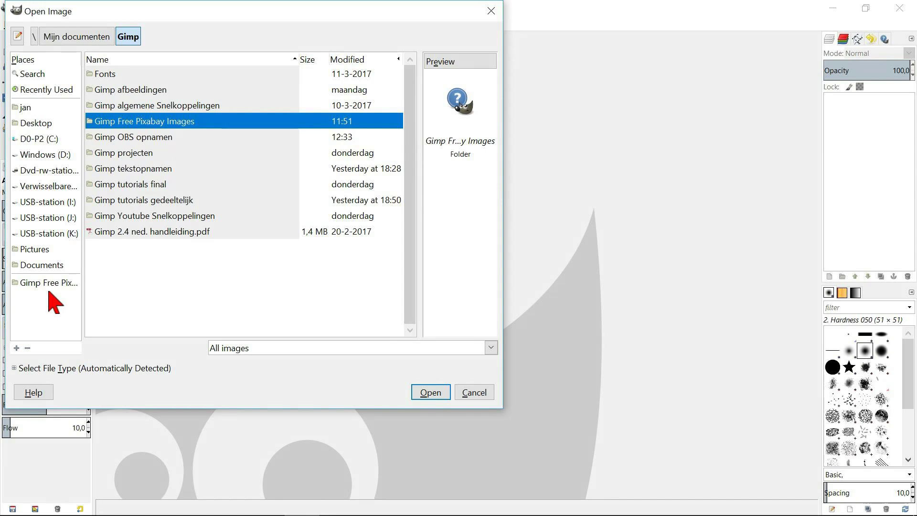
Open child-21041464.jpg from the Gimp Free Pixabay Images folder
double_click(220, 120)
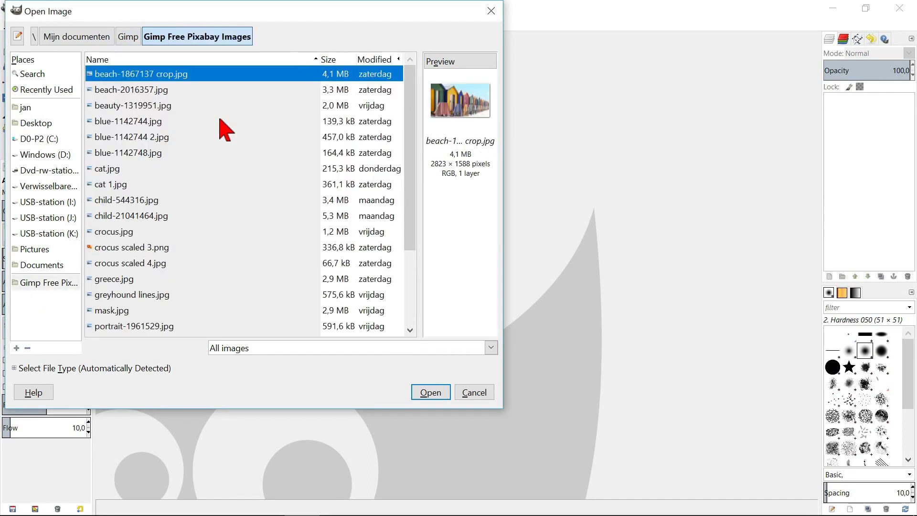
click(140, 216)
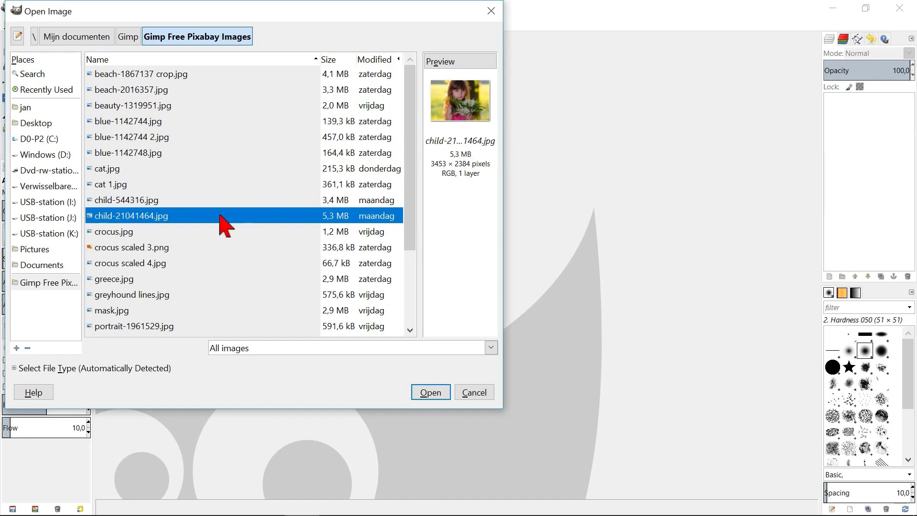
click(425, 391)
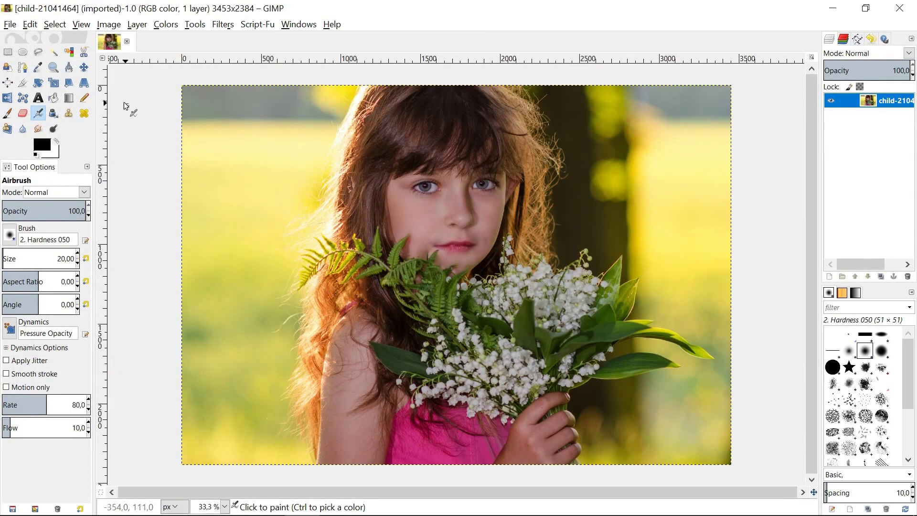
Scale the child photo to 1600 × 1105 pixels
click(107, 27)
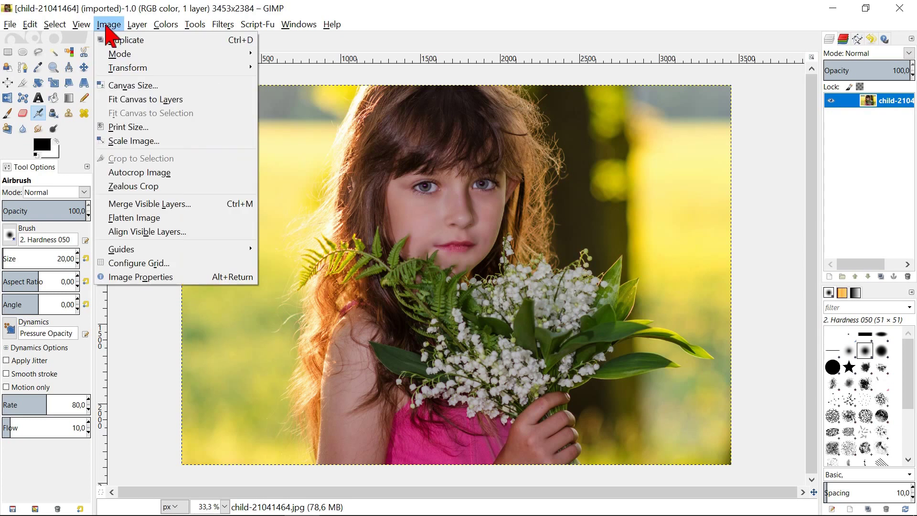
click(139, 140)
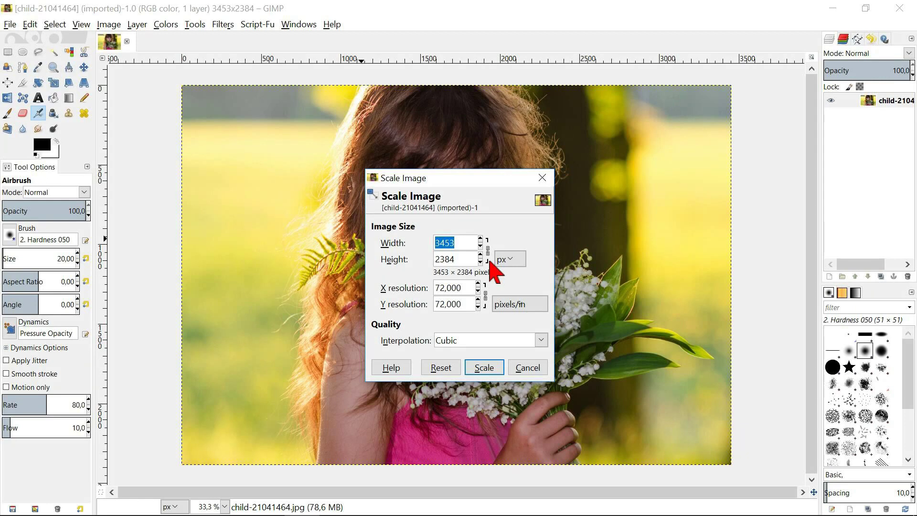
text(1600)
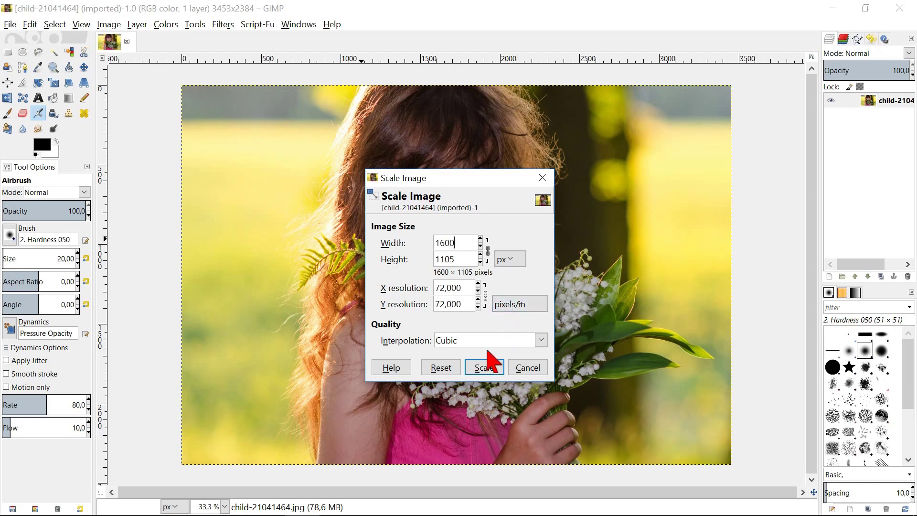
click(483, 368)
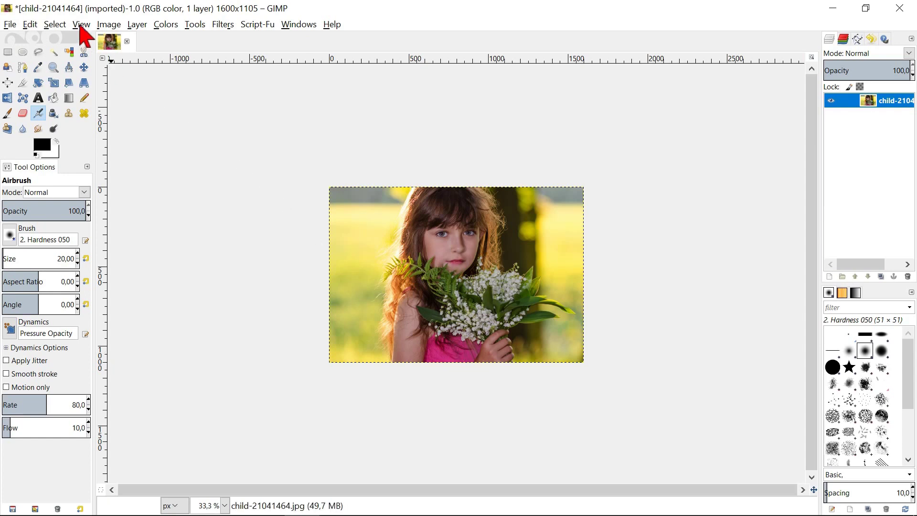
Zoom so the whole image fits in the window
click(82, 24)
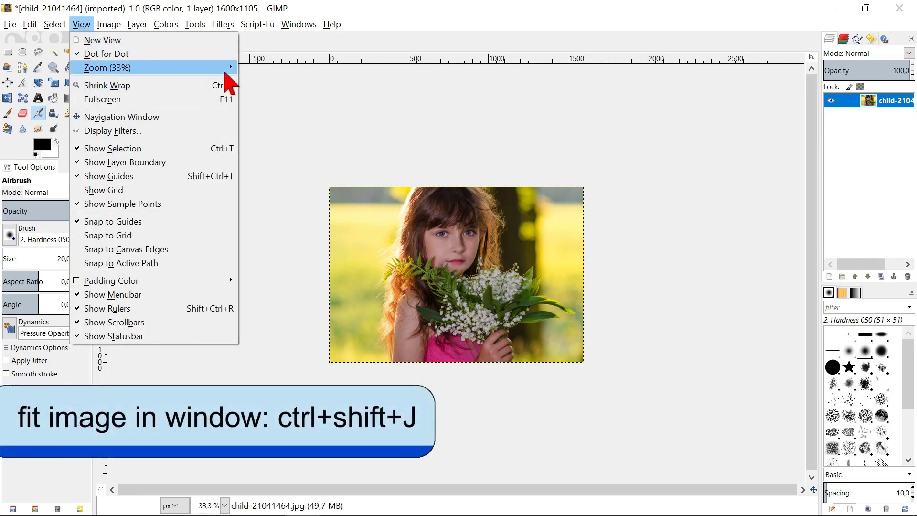
mouse_move(230, 69)
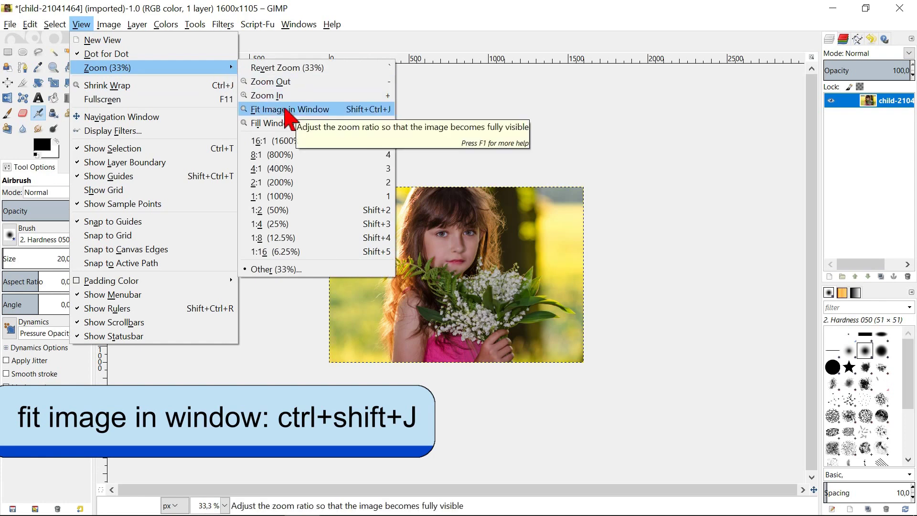
click(287, 113)
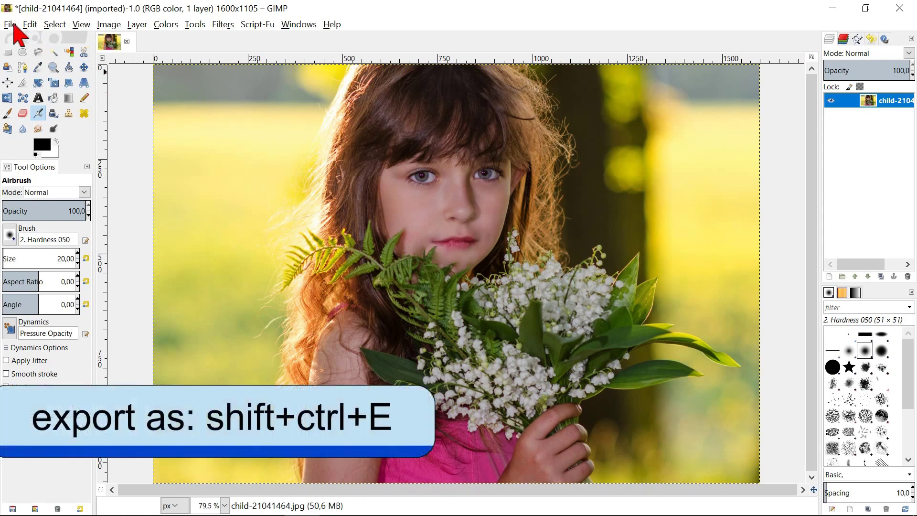
Export as child-21041464 scaled.jpg at quality 100, then close the image discarding changes
click(10, 25)
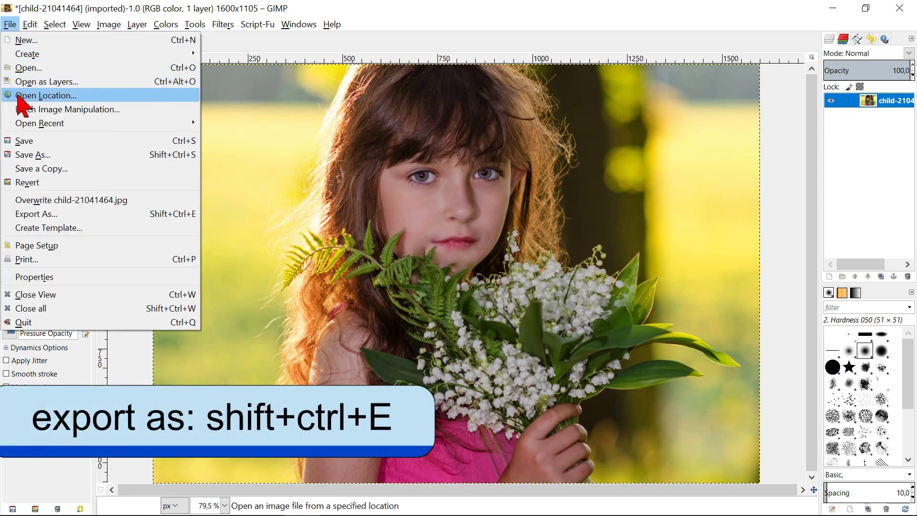
click(46, 215)
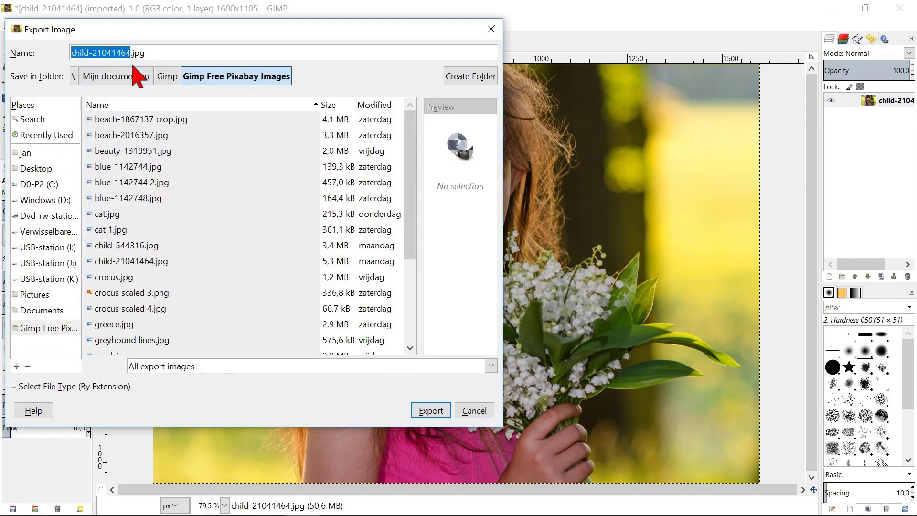
key(Right)
text(sca)
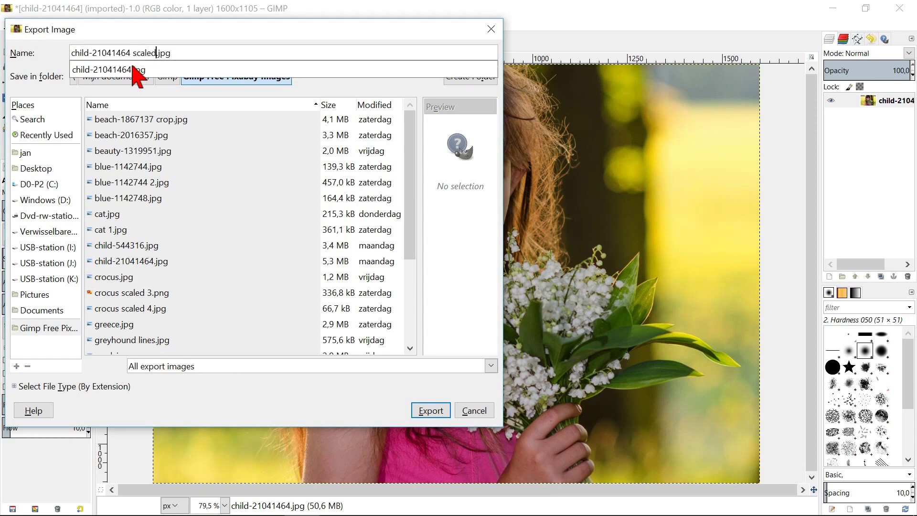
key(Return)
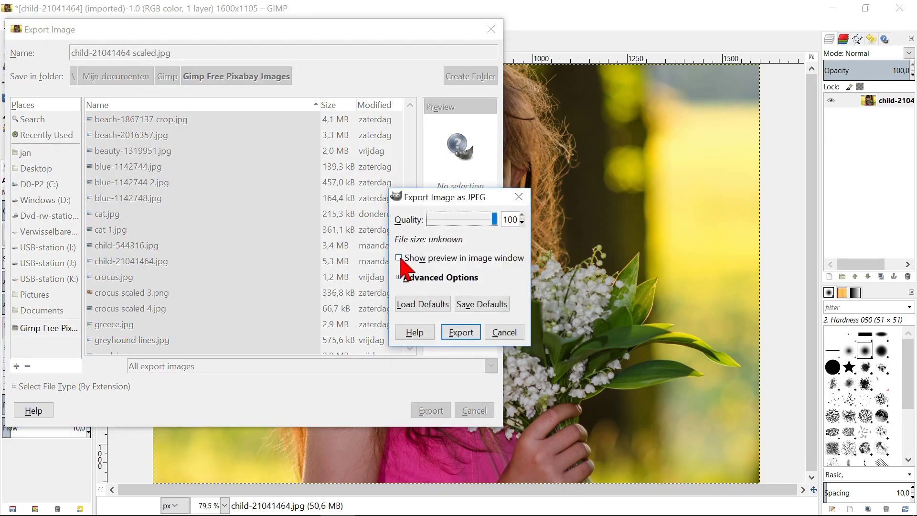
click(398, 258)
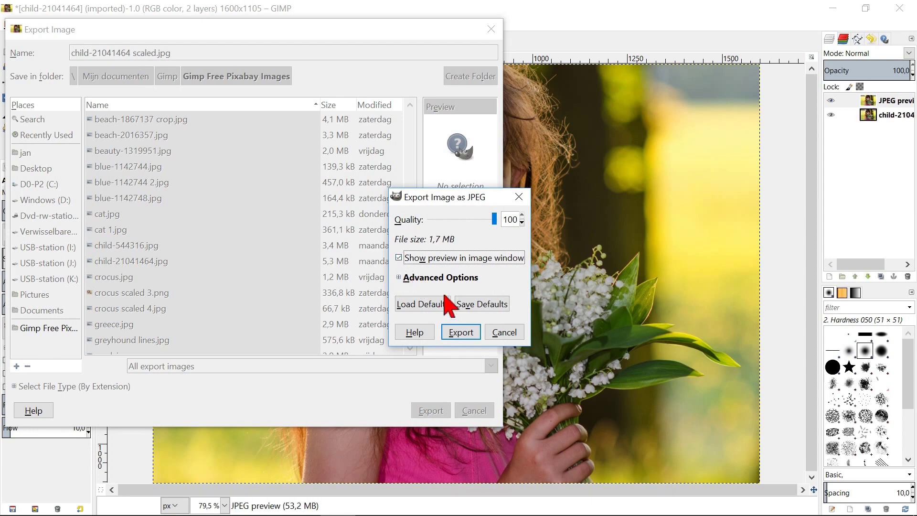
click(451, 335)
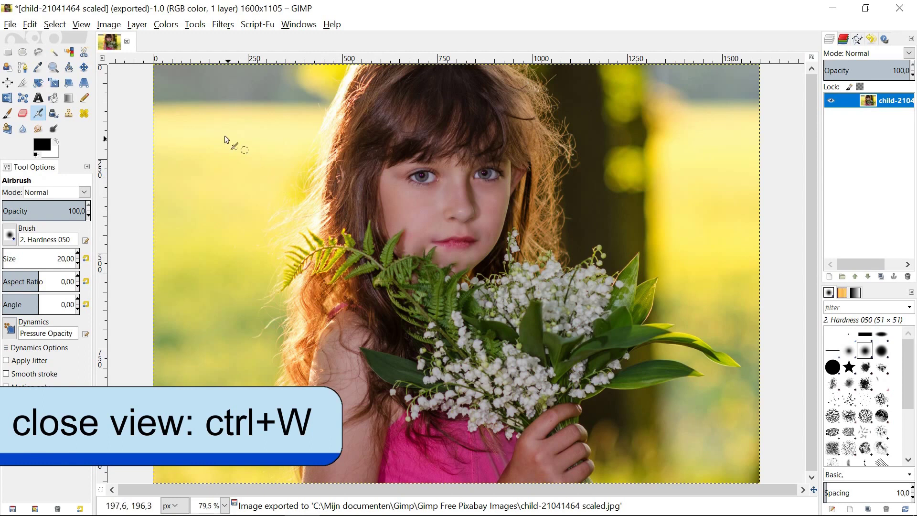
key(ctrl+w)
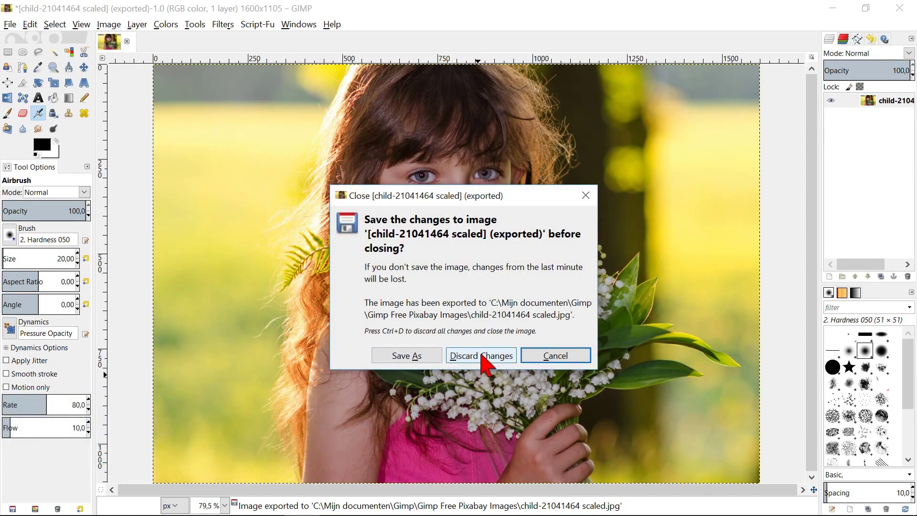
click(482, 355)
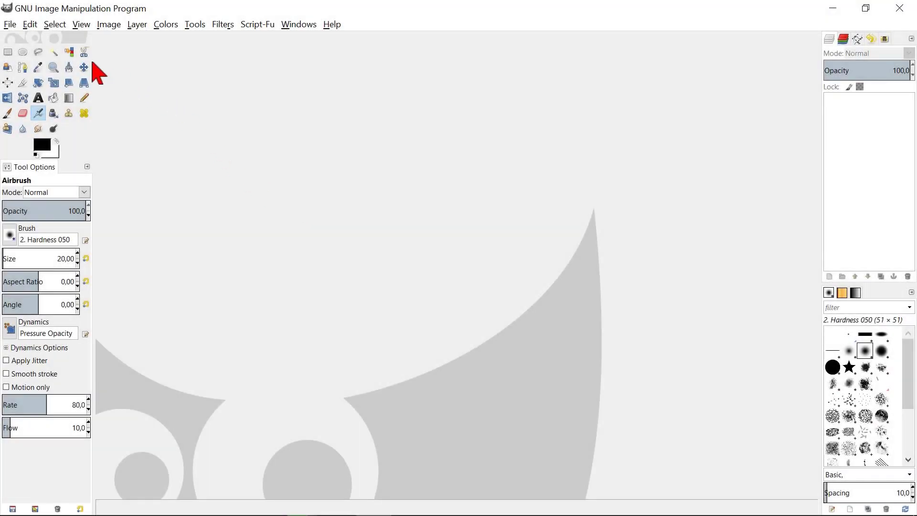
Open venice.jpg from the Royalty Free Images folder
click(11, 26)
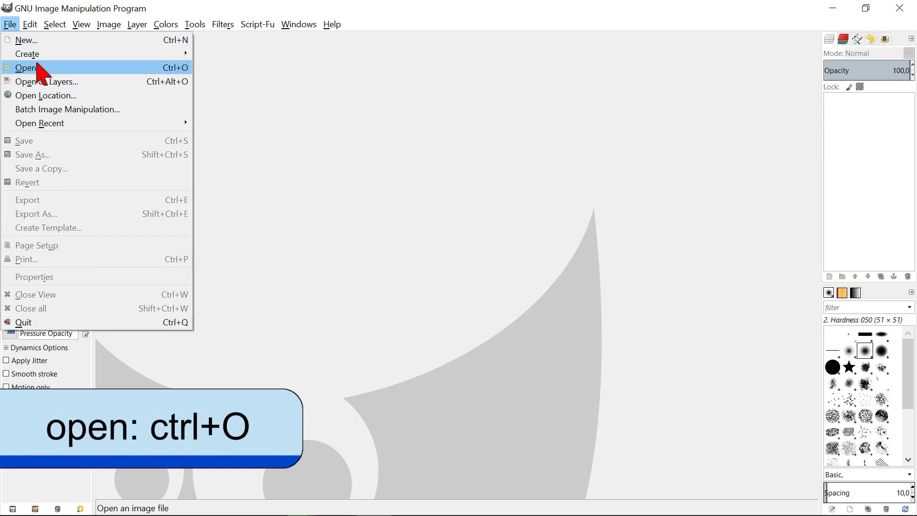
click(54, 68)
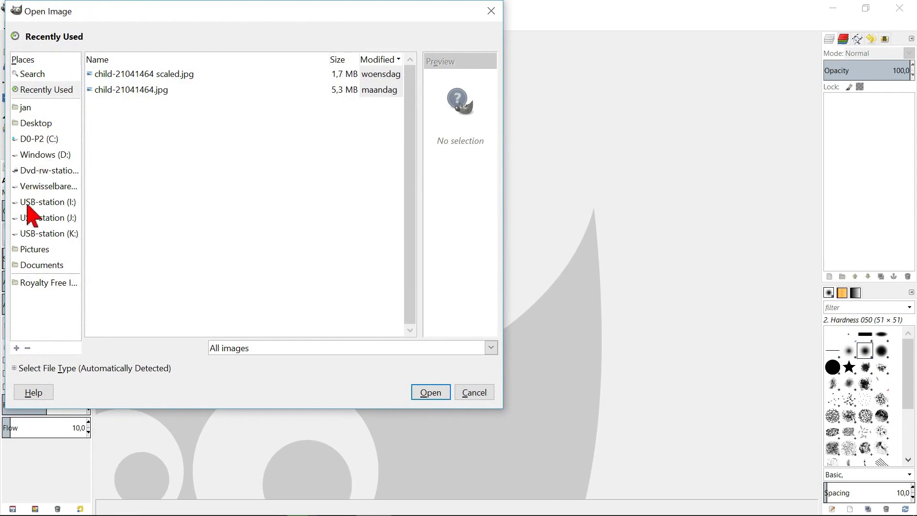
click(41, 285)
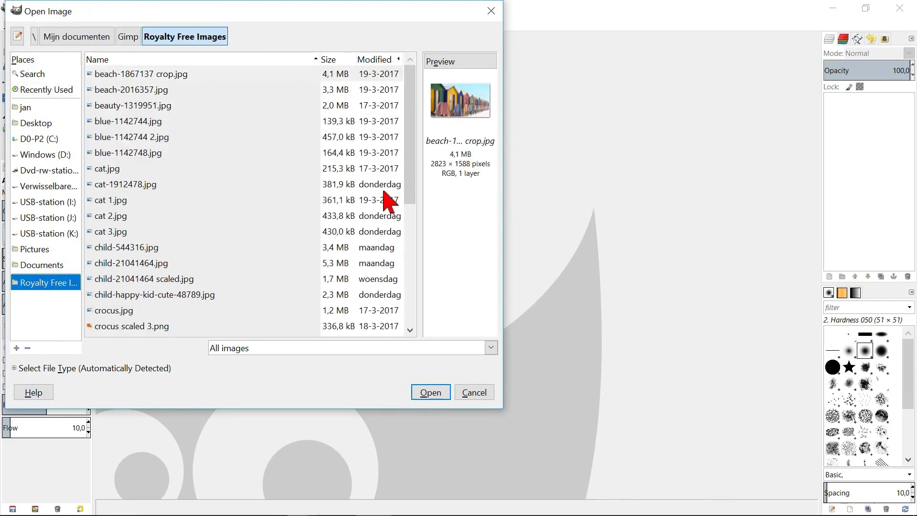
drag(410, 178, 411, 317)
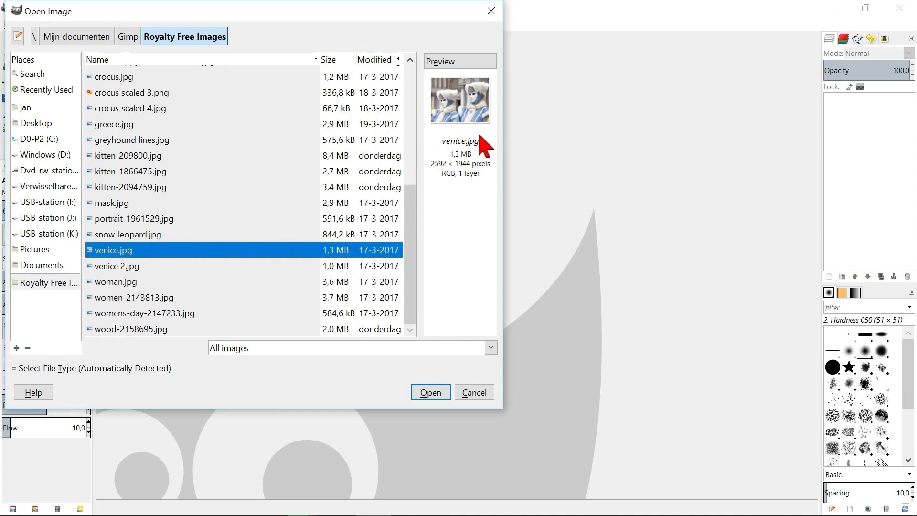
double_click(176, 250)
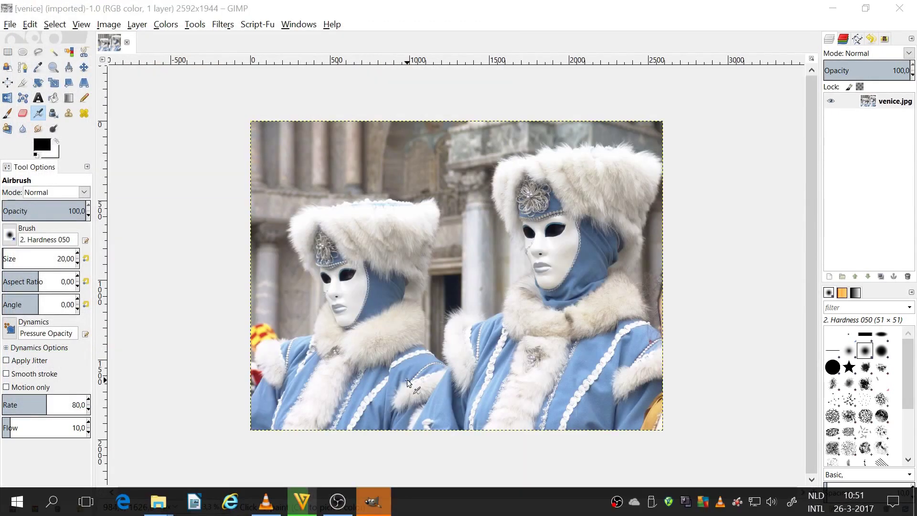
Zoom so the whole Venice photo fits in the window
click(82, 24)
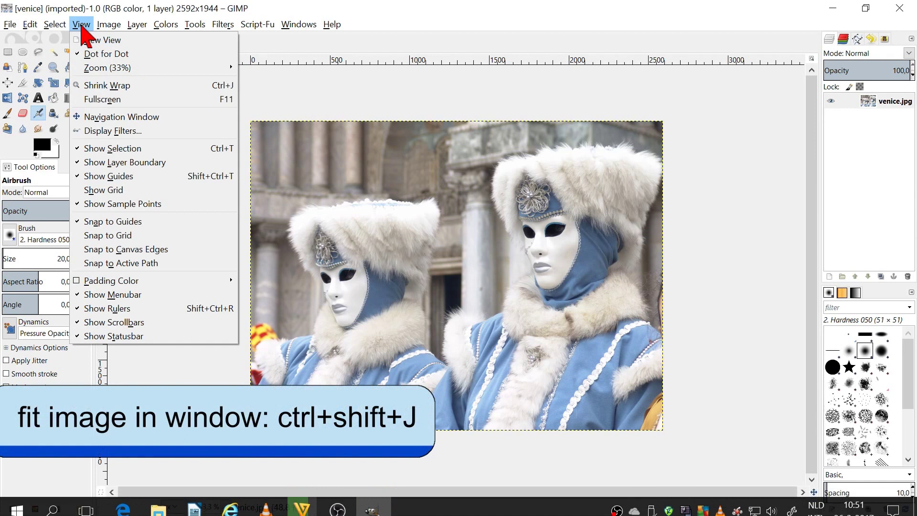
mouse_move(163, 68)
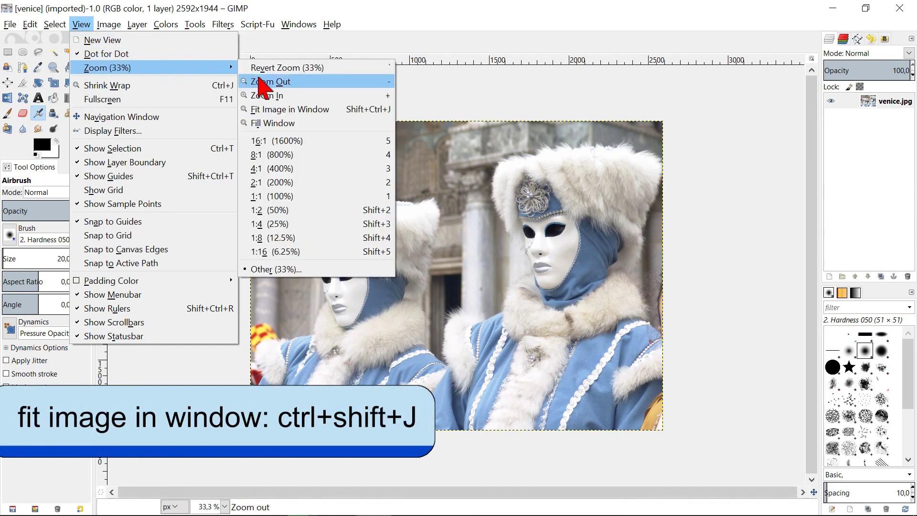
click(288, 106)
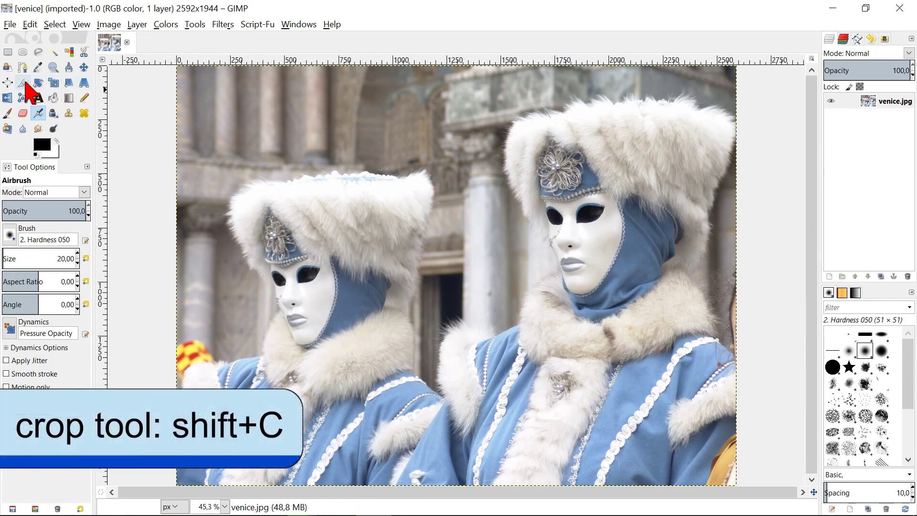
With the Crop tool, mark and adjust a 2343×1432 crop area around both masked figures
key(shift+c)
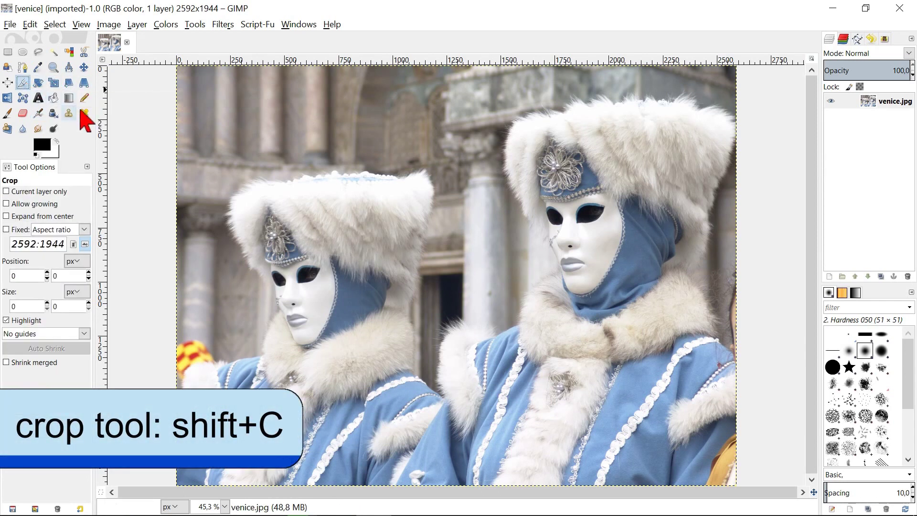
drag(225, 143, 690, 423)
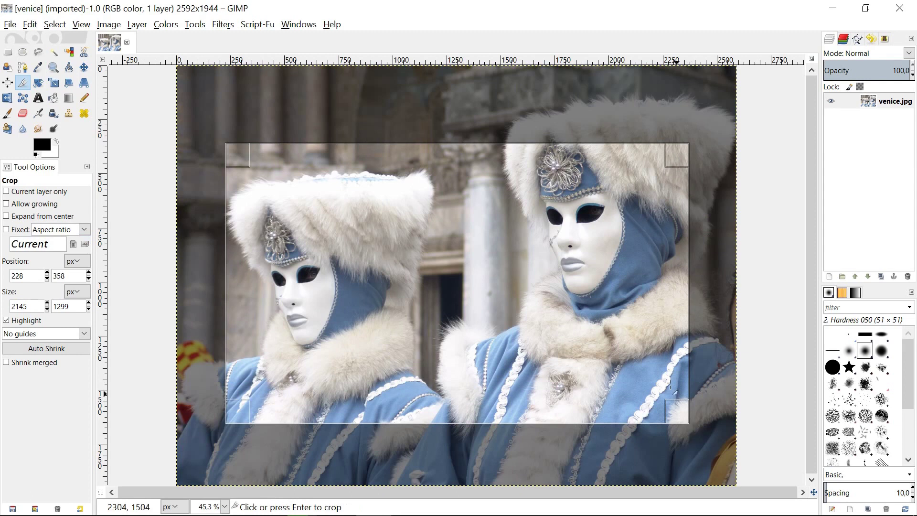
drag(457, 158, 447, 127)
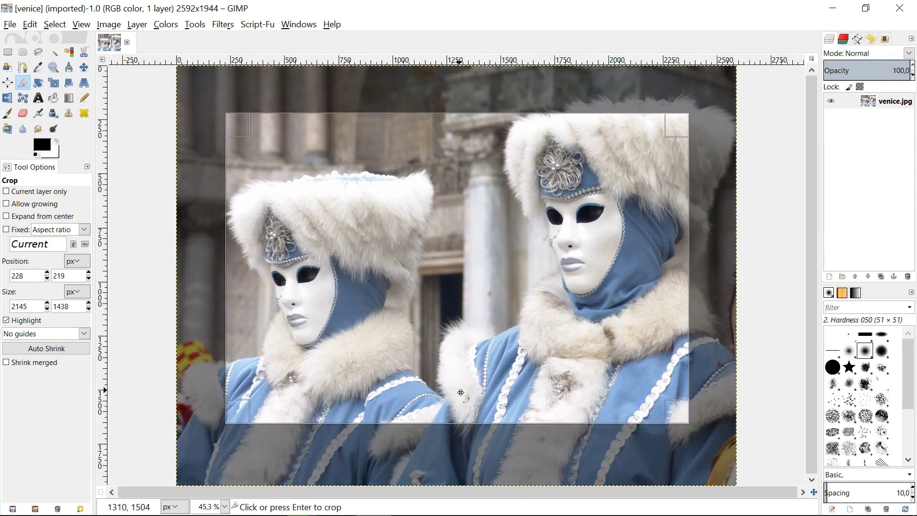
drag(463, 416, 463, 399)
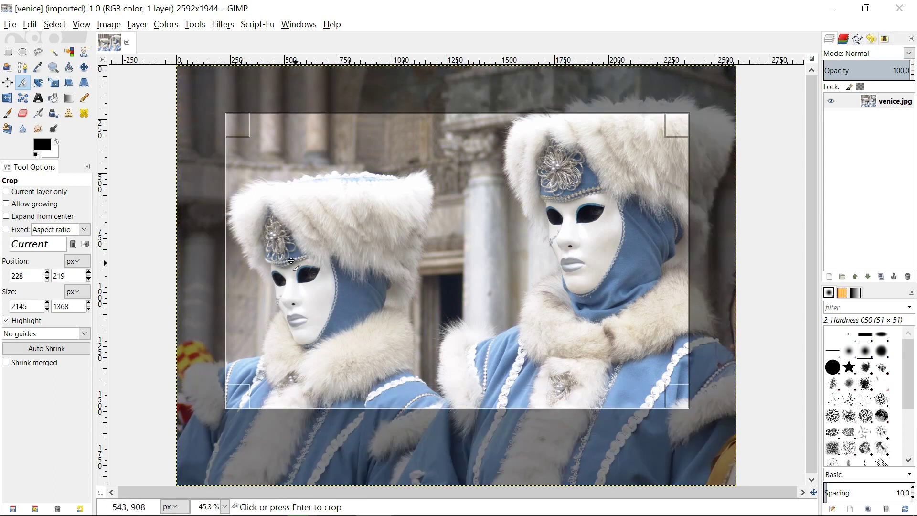
drag(245, 252, 214, 252)
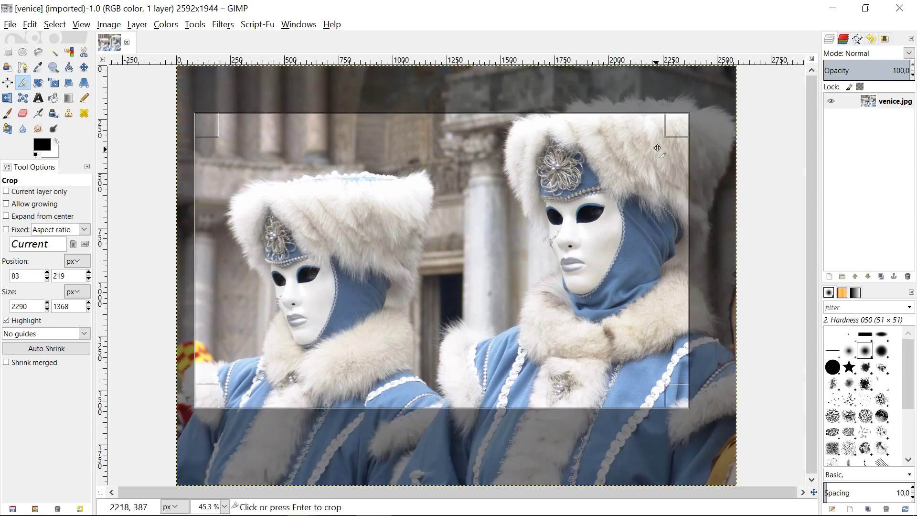
drag(674, 155, 708, 165)
drag(701, 127, 683, 113)
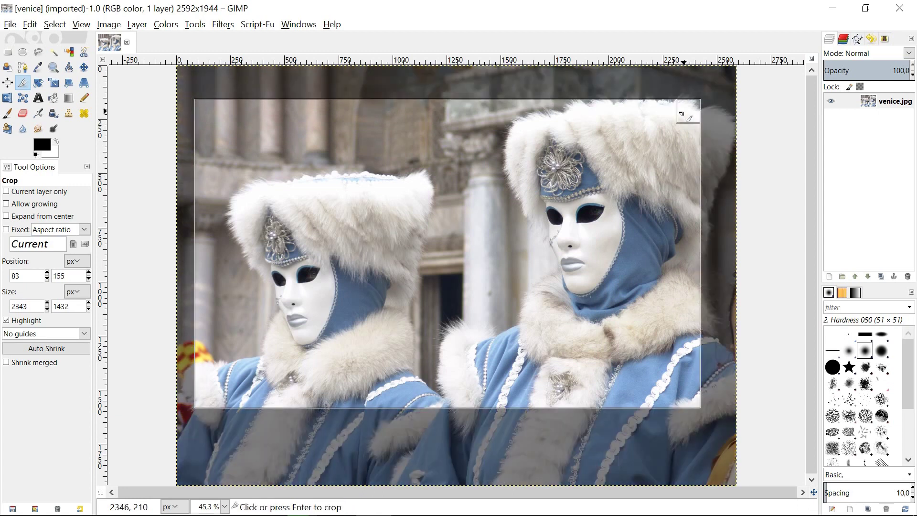
drag(483, 195, 498, 182)
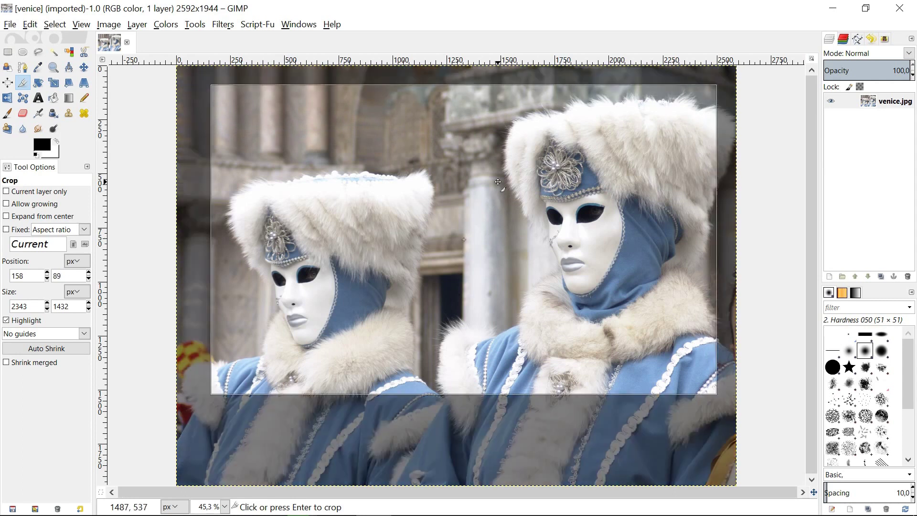
Discard the old crop area and crop to 1478×1449 pixels around the left masked figure
click(439, 429)
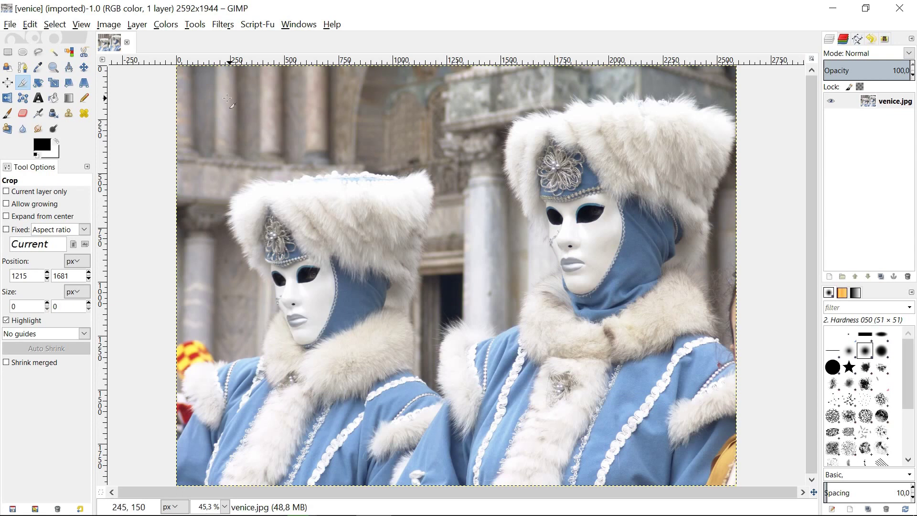
drag(227, 98, 546, 411)
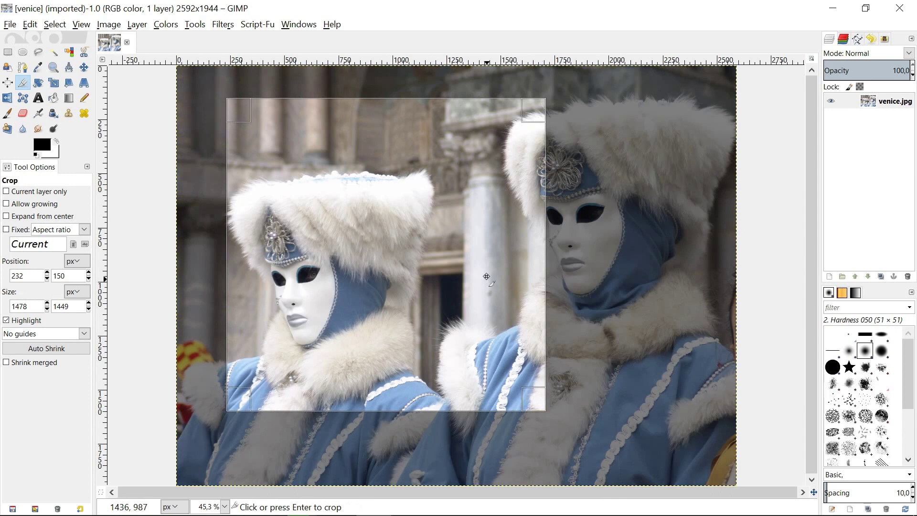
drag(475, 264, 422, 291)
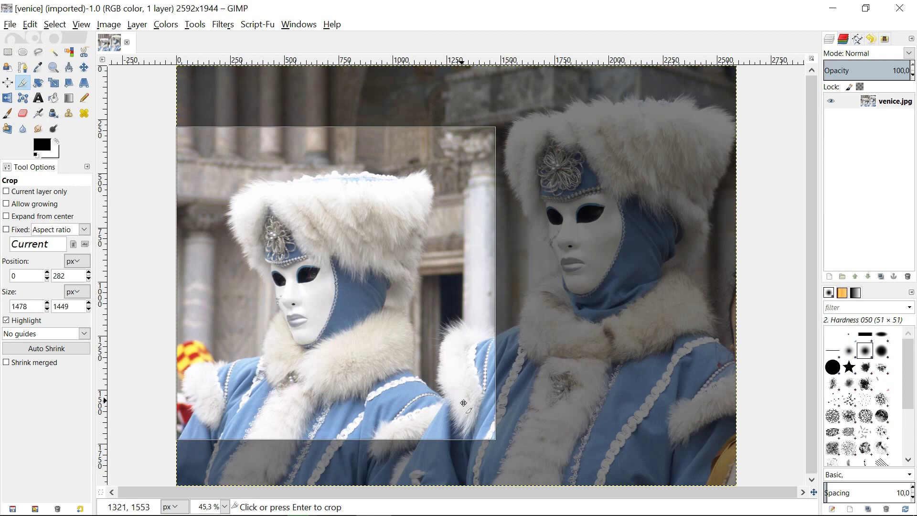
key(Return)
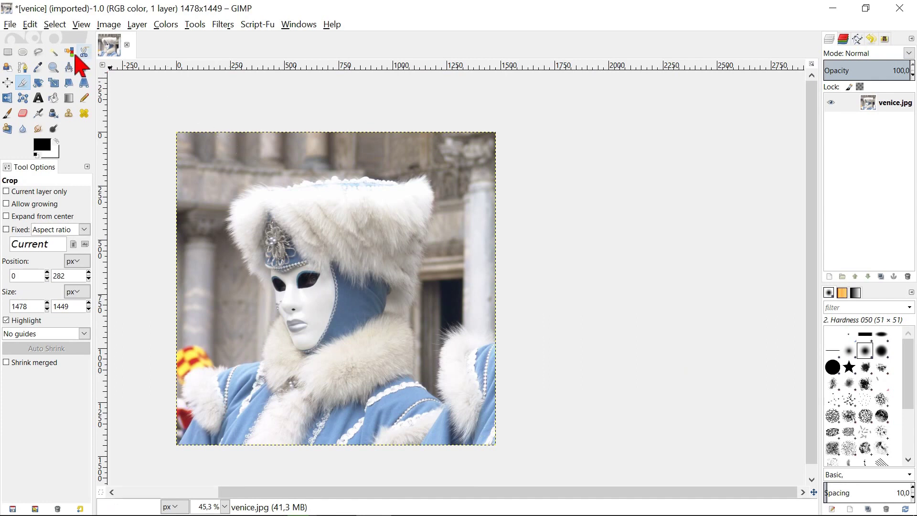
Undo the crop back to 2592×1944 and fix the Crop tool aspect ratio to 16:9
click(30, 24)
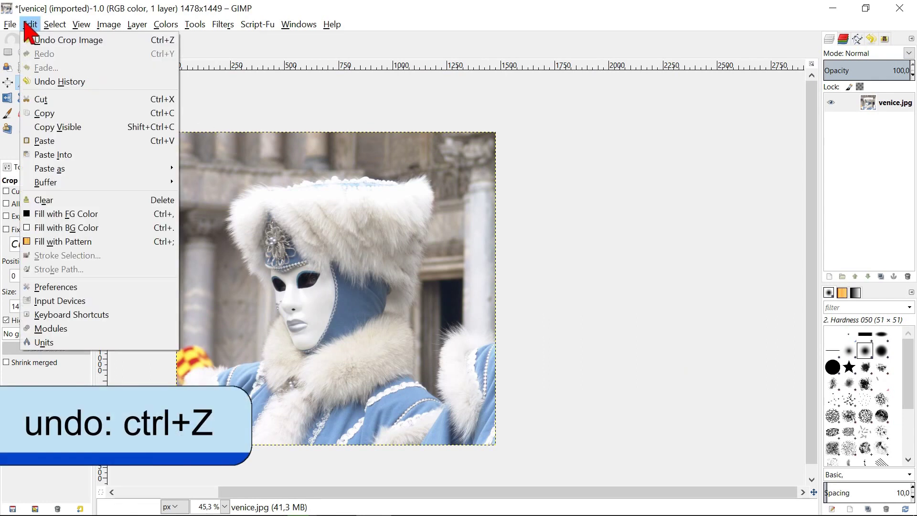
click(123, 40)
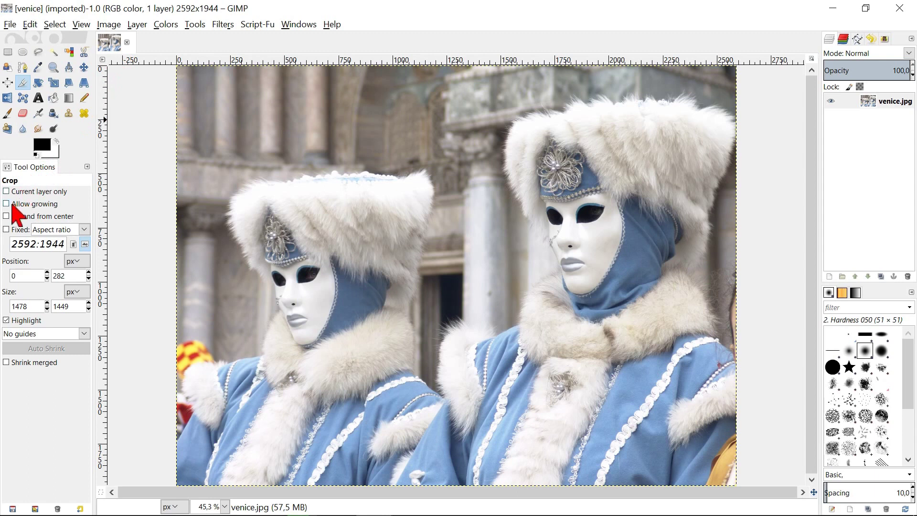
click(6, 229)
double_click(53, 245)
key(ctrl+a)
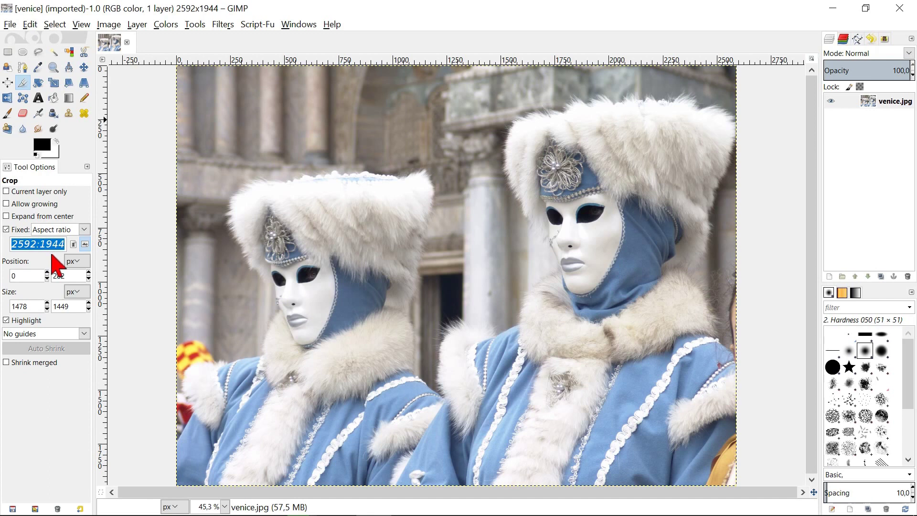
text(16:9)
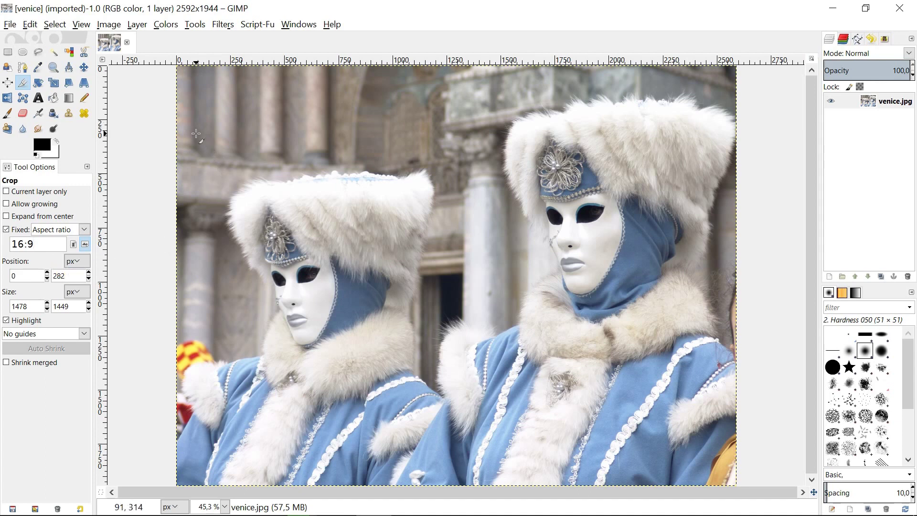
Crop to a full-width 16:9 frame of 2592×1458 pixels at position 0, 199
drag(196, 133, 627, 451)
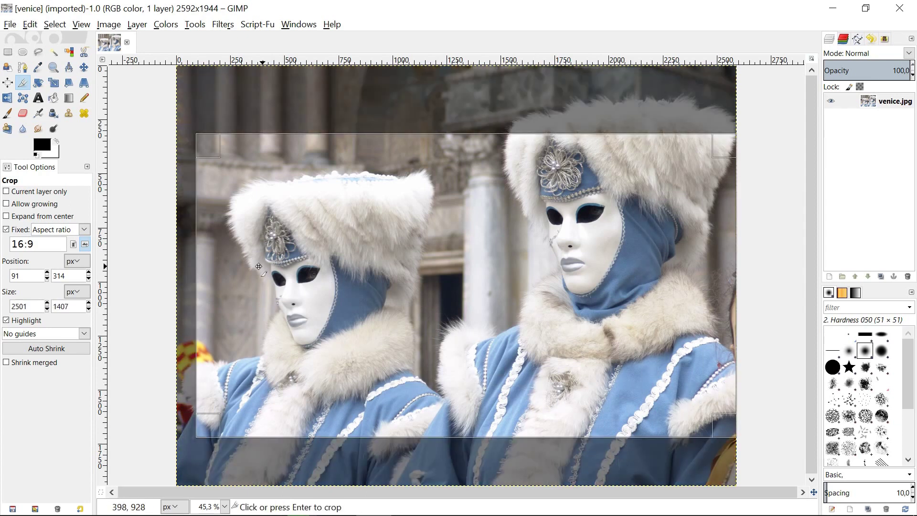
drag(196, 266, 167, 271)
drag(446, 245, 444, 226)
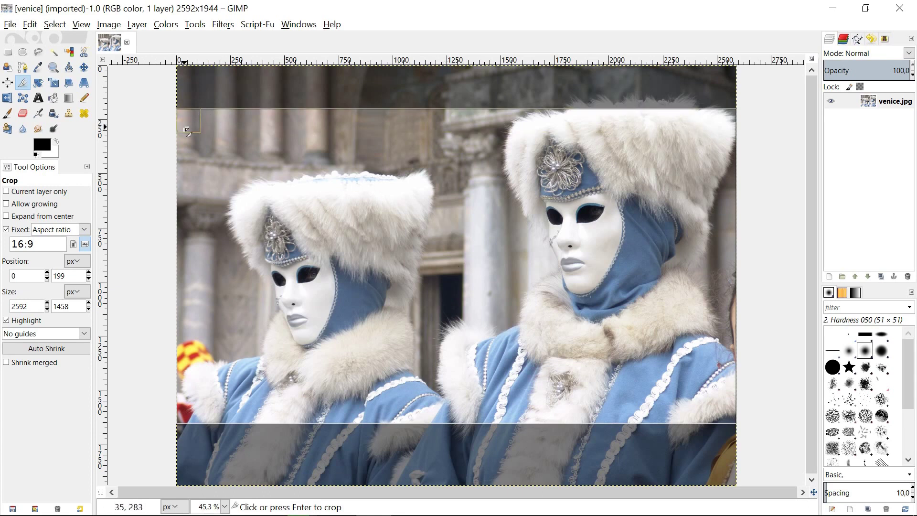
drag(186, 130, 186, 130)
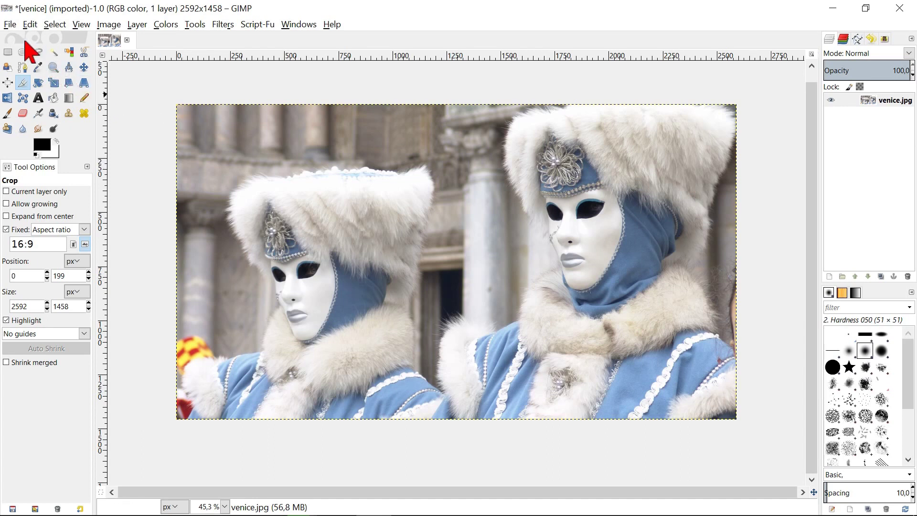
click(10, 25)
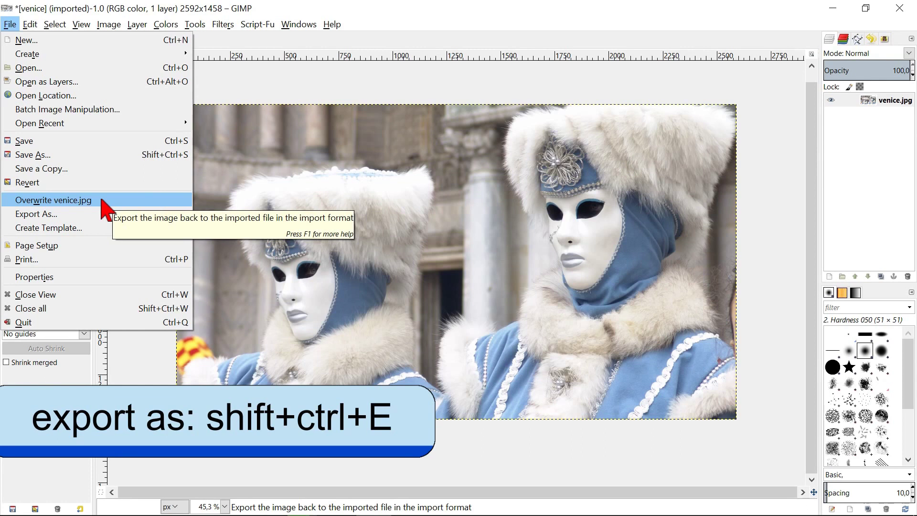
Export the cropped photo as venice crop.jpg at quality 94 with preview enabled
click(86, 215)
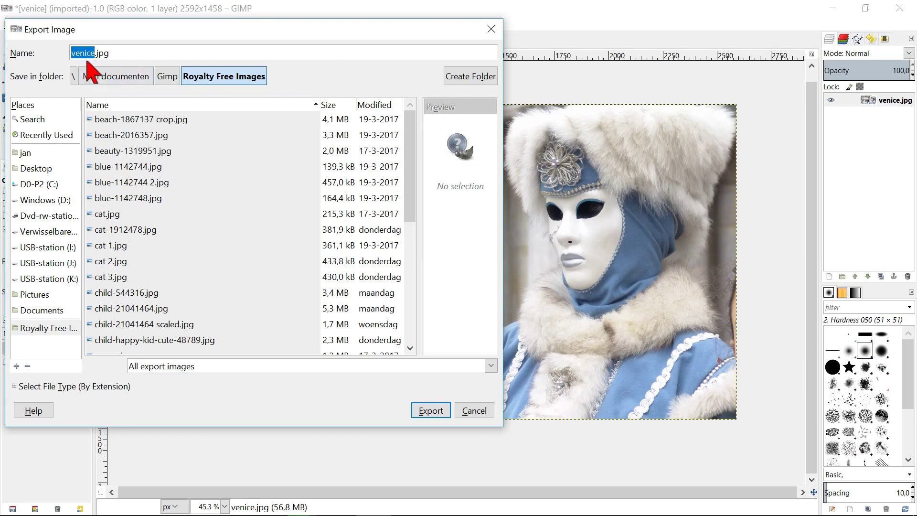
key(Right)
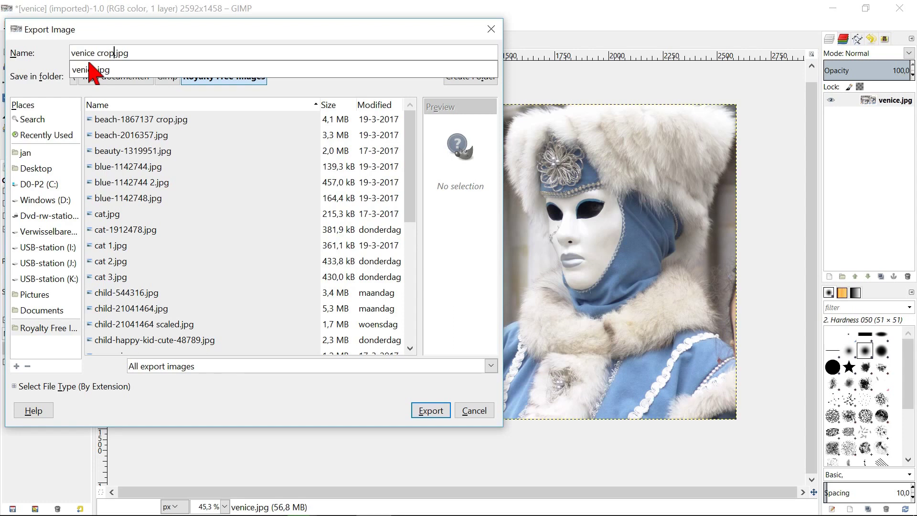
key(Return)
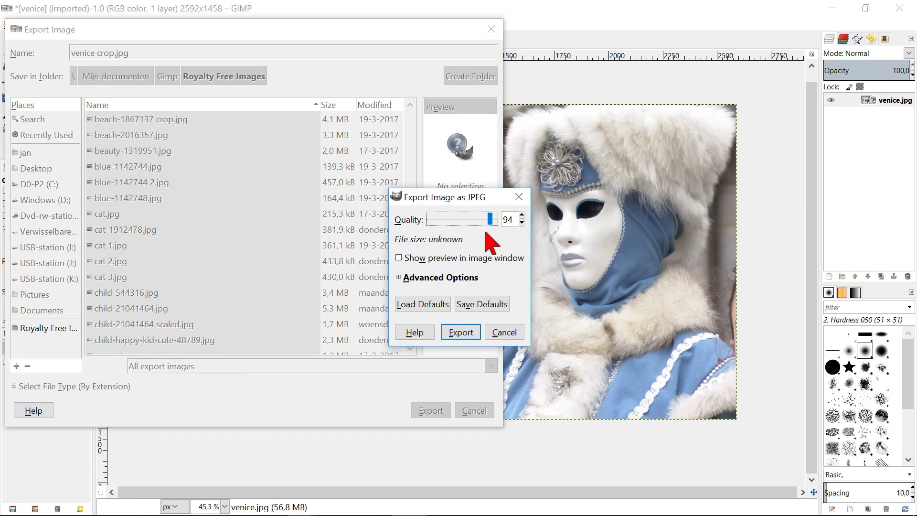
click(398, 258)
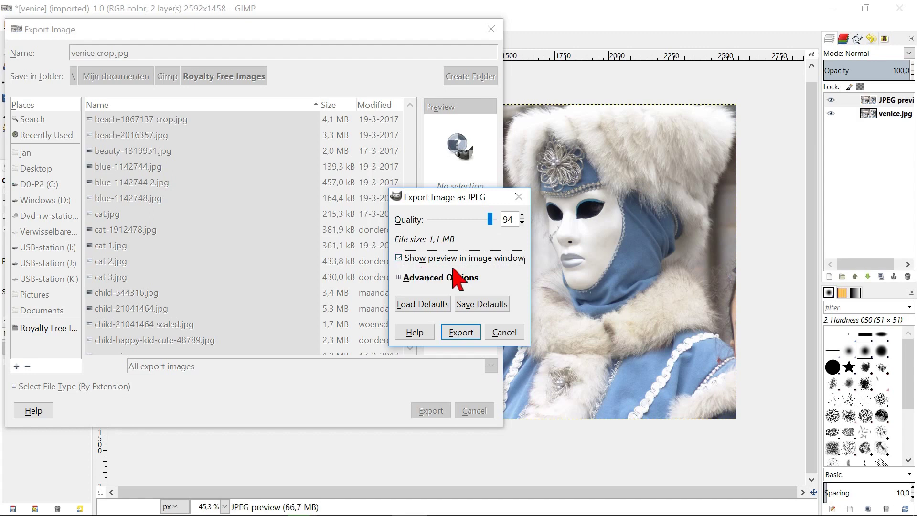
click(461, 332)
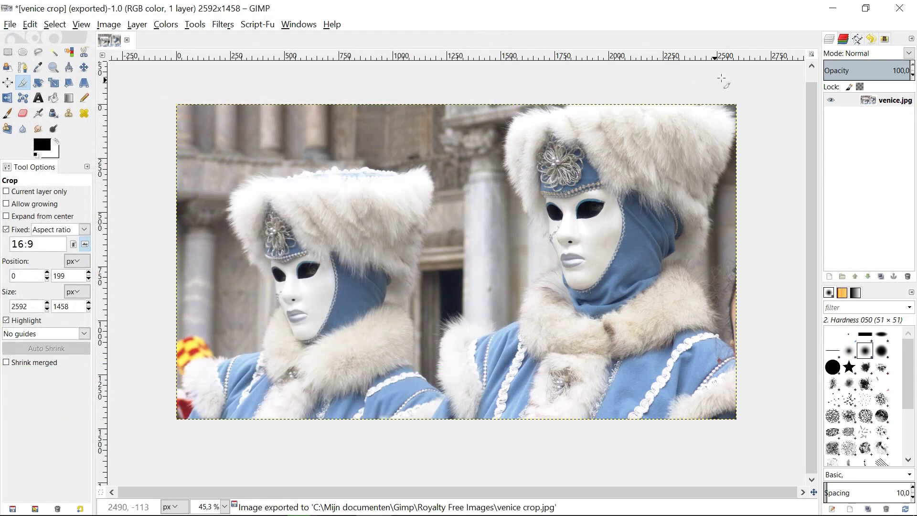
Quit GIMP and discard the Venice image's unsaved changes
click(907, 7)
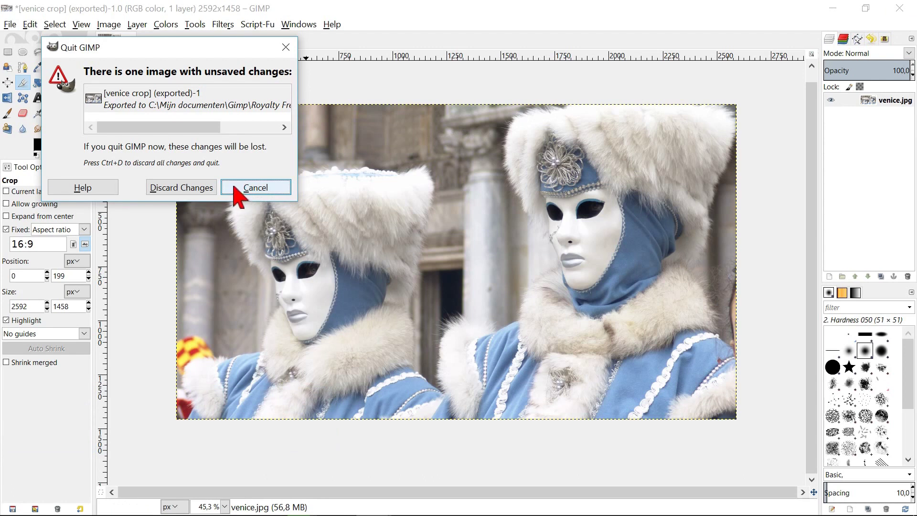
click(195, 190)
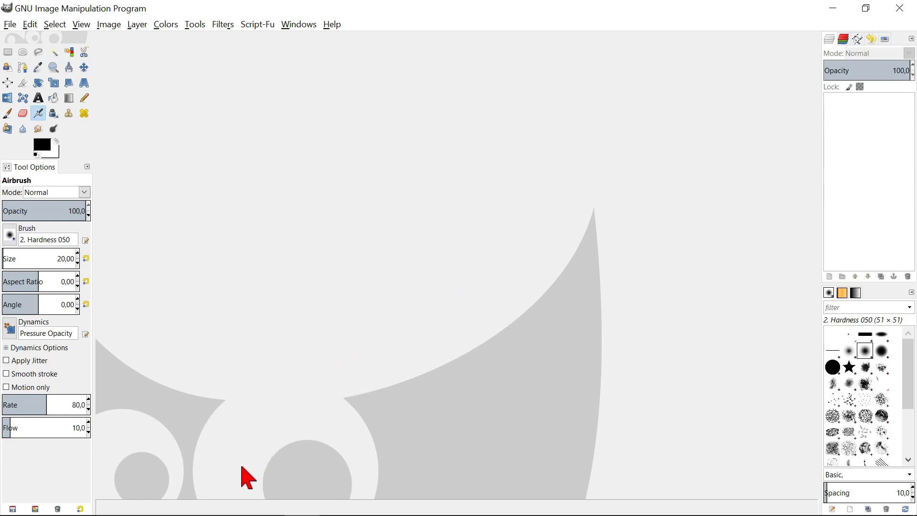
Open the Royalty Free Images folder and drag cat 2345.jpg onto GIMP's empty canvas
mouse_move(239, 514)
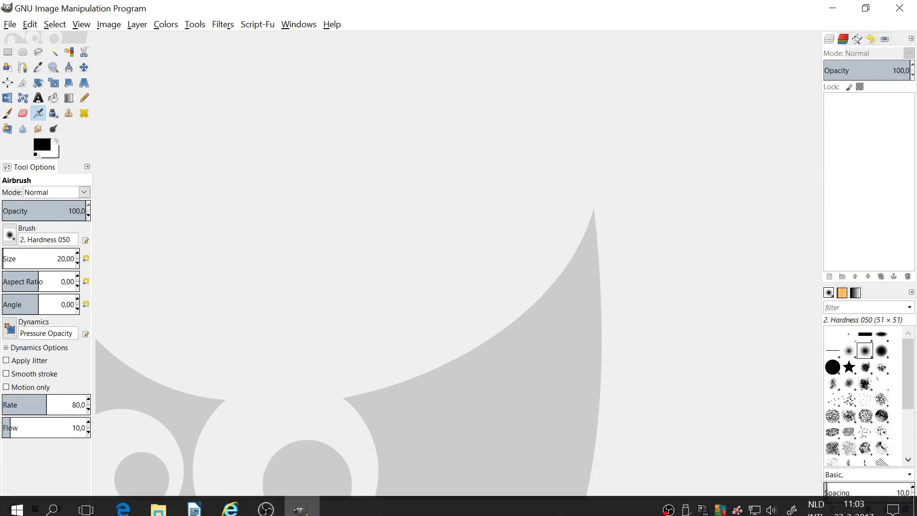
click(160, 504)
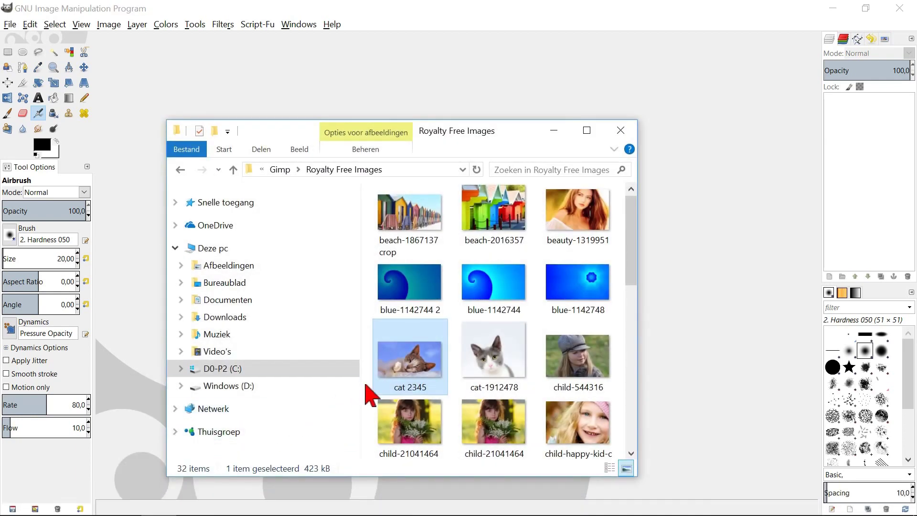
drag(409, 366, 712, 319)
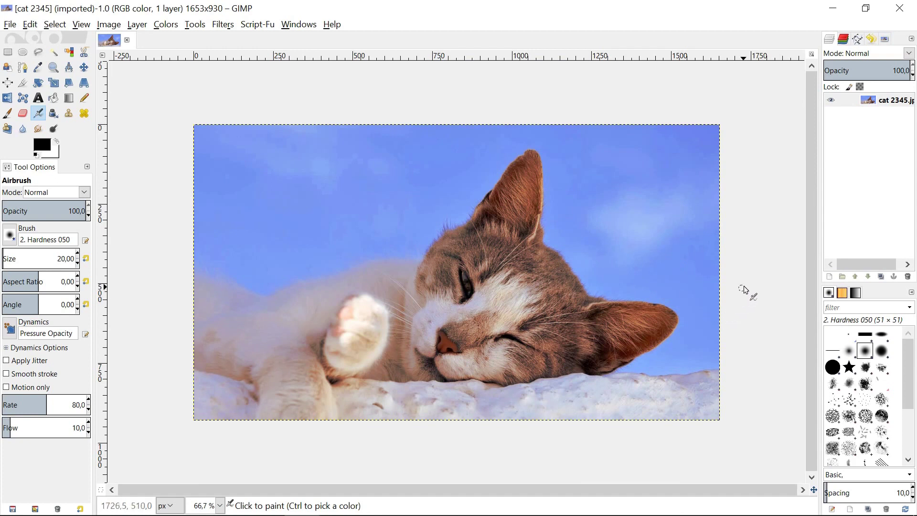
Zoom the cat photo to 100% and scroll horizontally to centre the cat's face
key(ctrl)
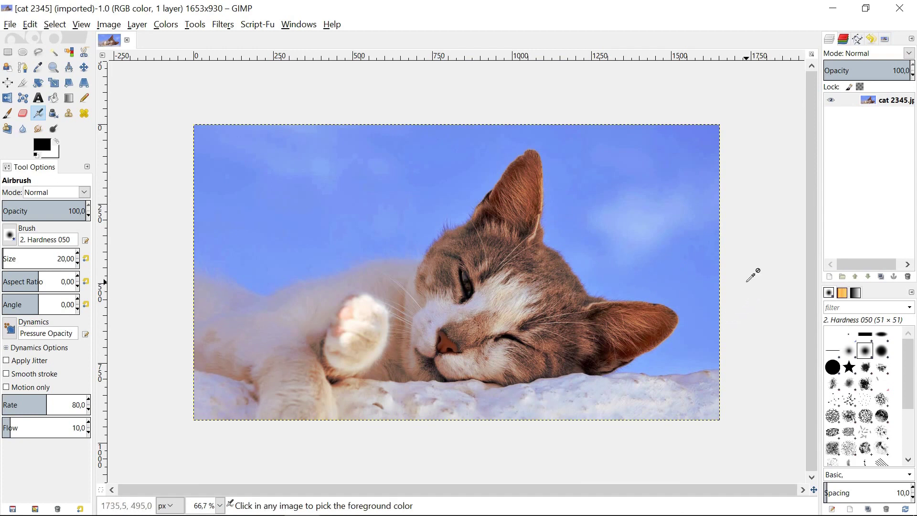
ctrl+scroll(753, 276, down, 1)
scroll(752, 277, down, 1)
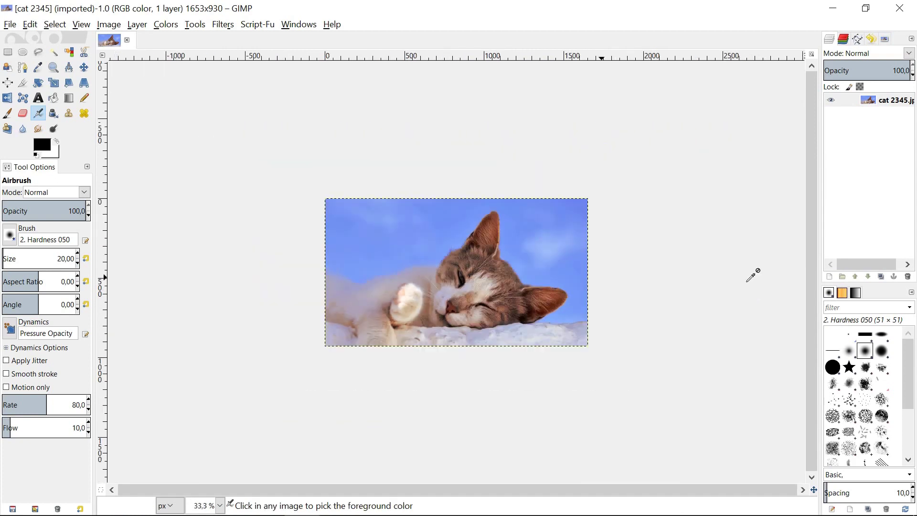
scroll(752, 276, up, 1)
scroll(752, 276, up, 1)
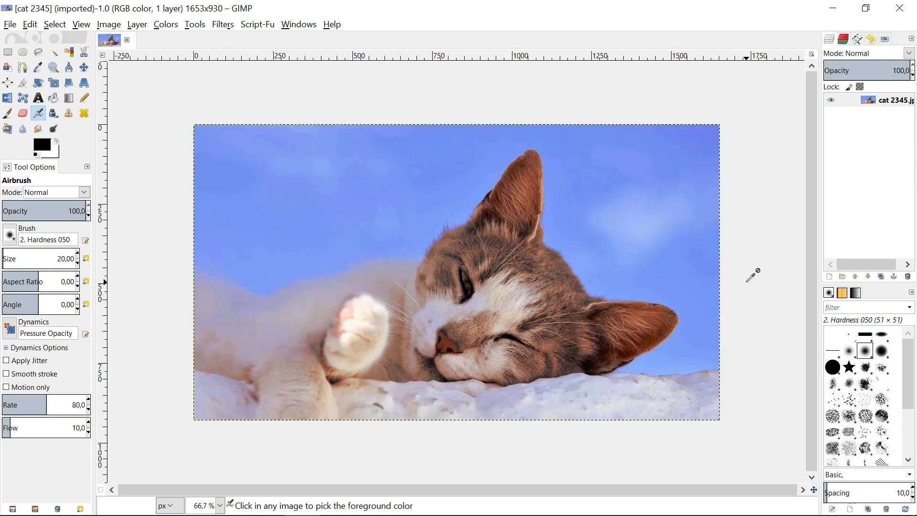
scroll(752, 276, up, 1)
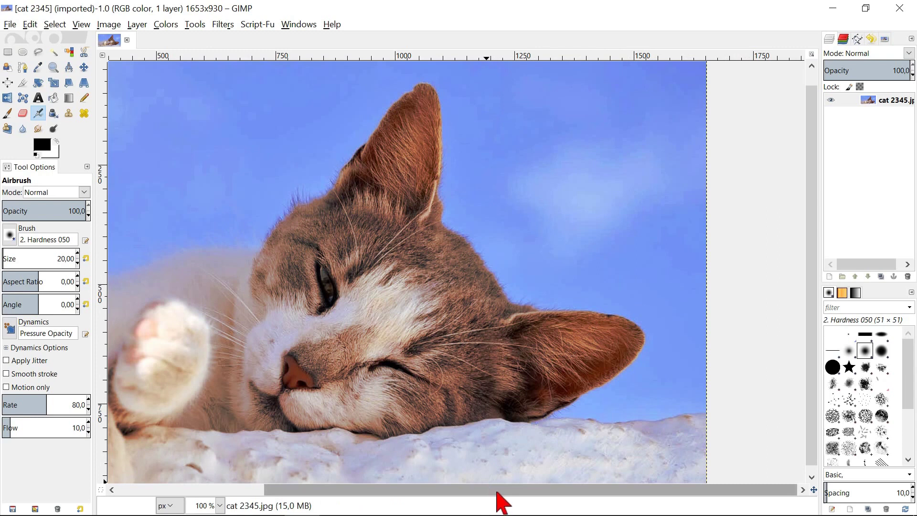
drag(497, 492, 402, 495)
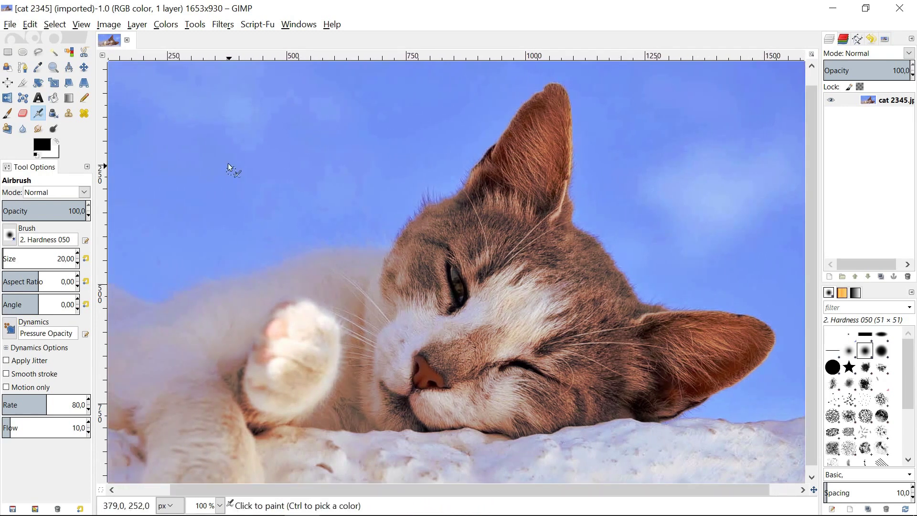
Open Color Balance, try a cyan midtone shift, then reset the levels to zero
click(166, 26)
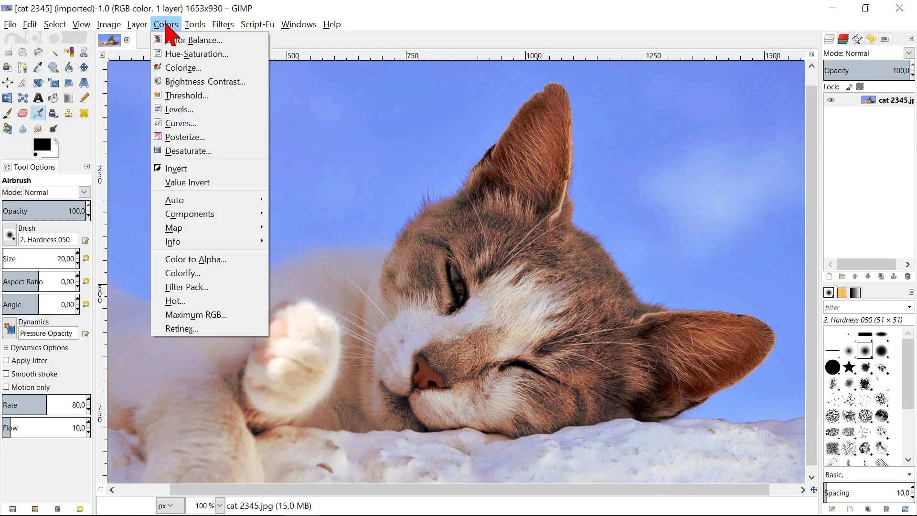
click(226, 41)
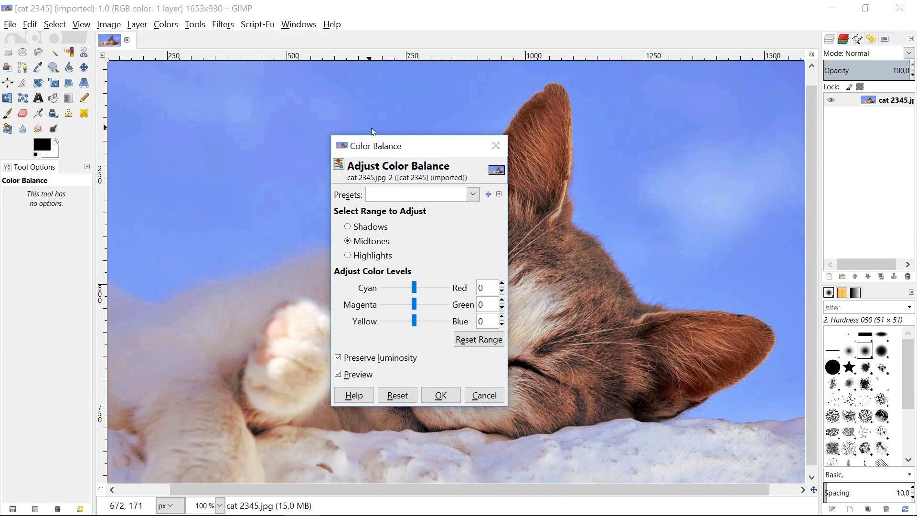
drag(420, 153, 152, 185)
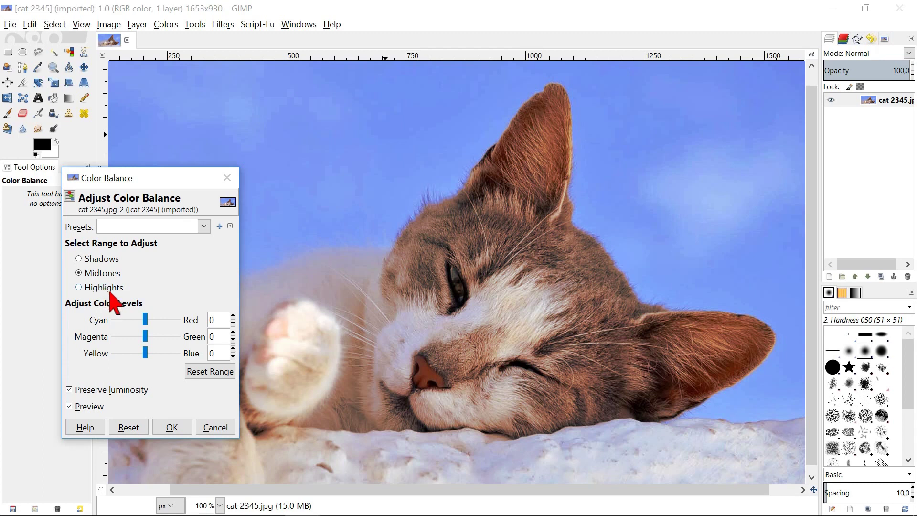
mouse_move(146, 318)
mouse_down()
mouse_move(156, 319)
mouse_move(134, 317)
mouse_up()
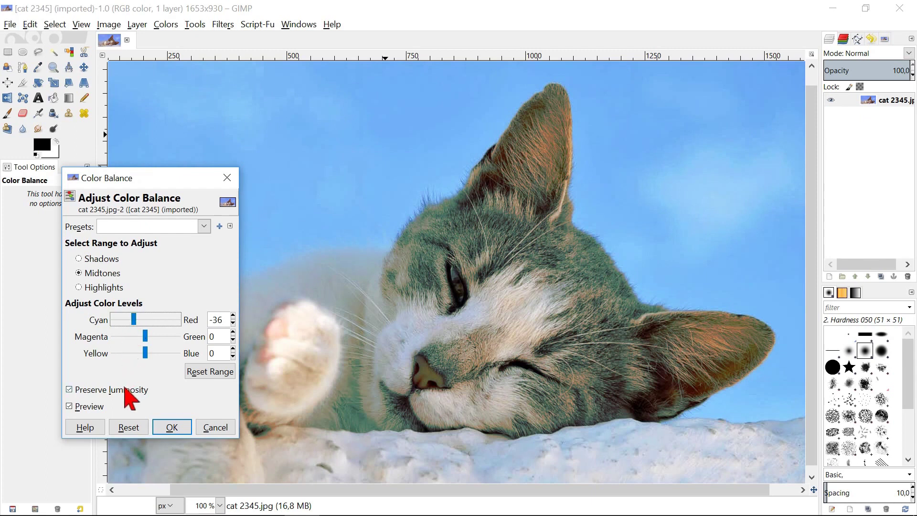
click(128, 427)
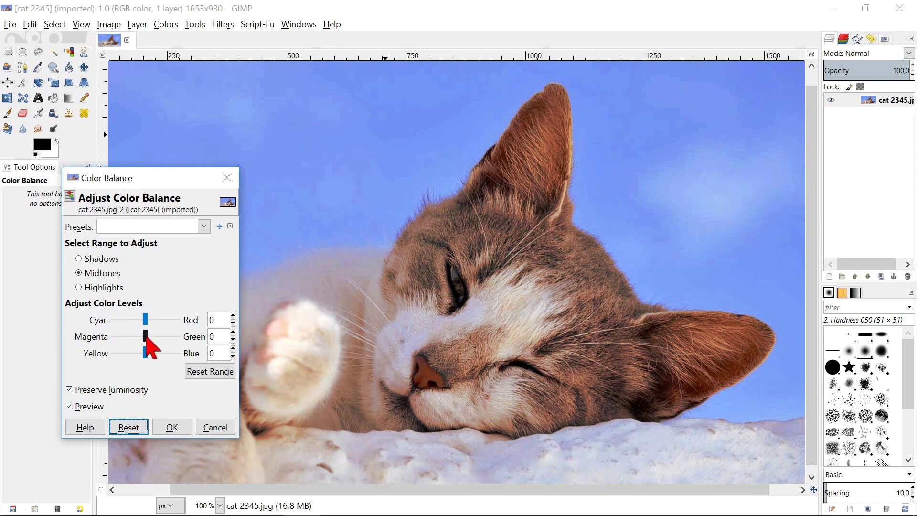
Set midtones Magenta–Green to 20 and Yellow–Blue to 30, compare with the original, and apply
drag(146, 337, 150, 340)
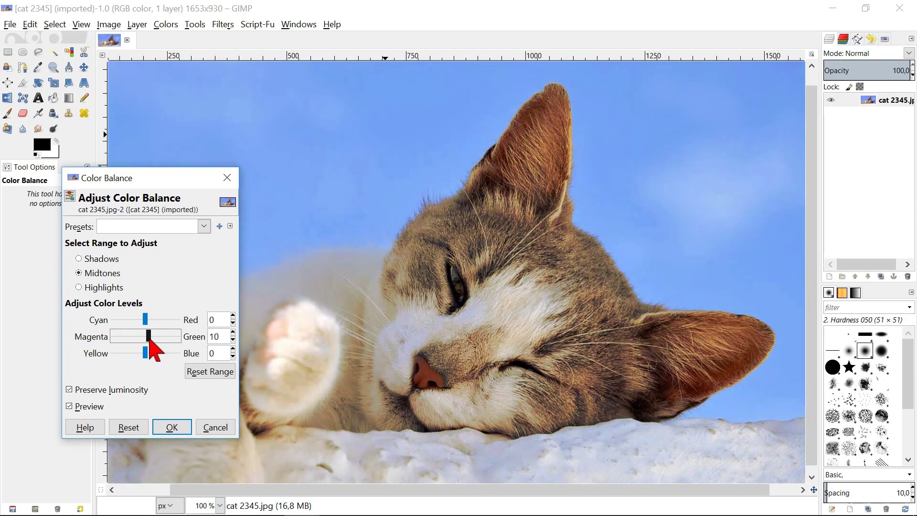
mouse_move(151, 338)
mouse_down()
mouse_move(139, 353)
mouse_move(154, 349)
mouse_up()
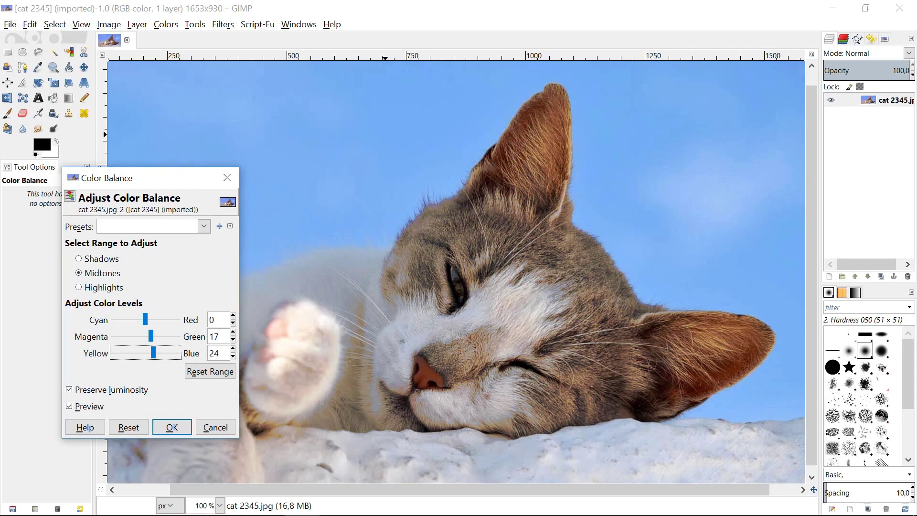
click(233, 350)
click(232, 333)
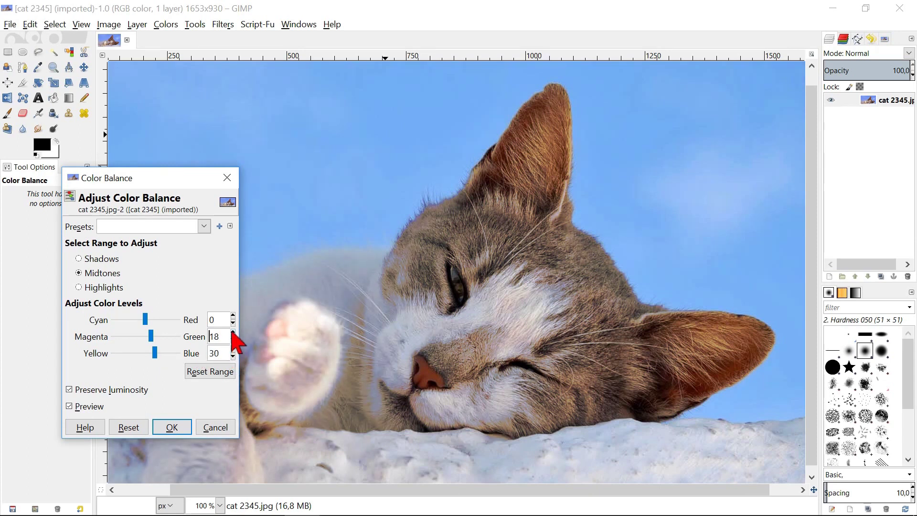
click(95, 407)
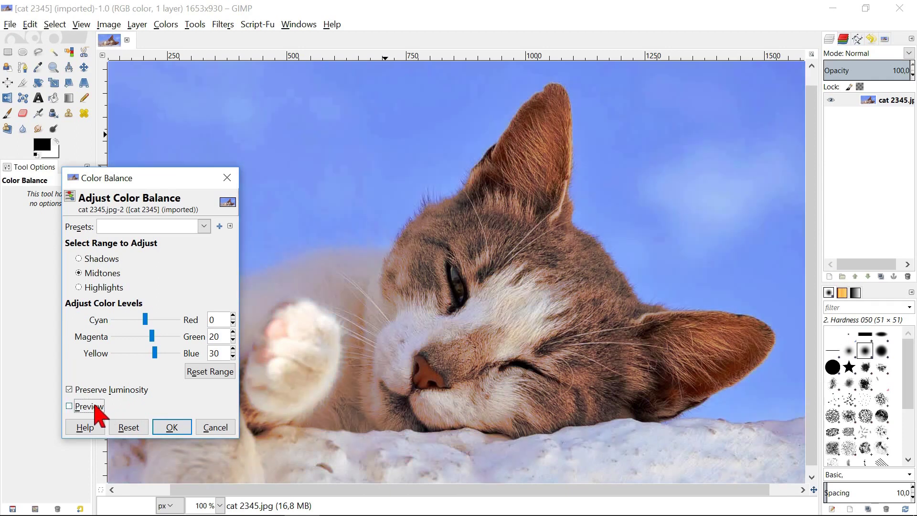
click(95, 407)
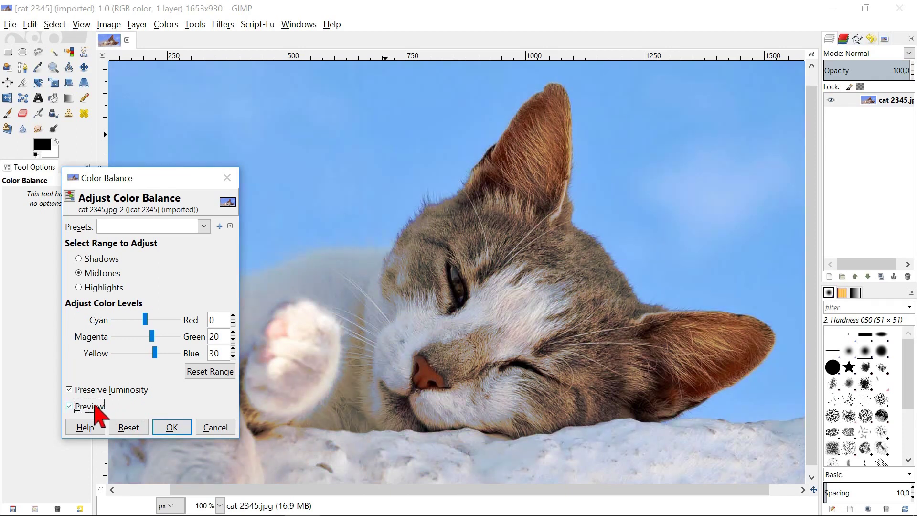
click(172, 428)
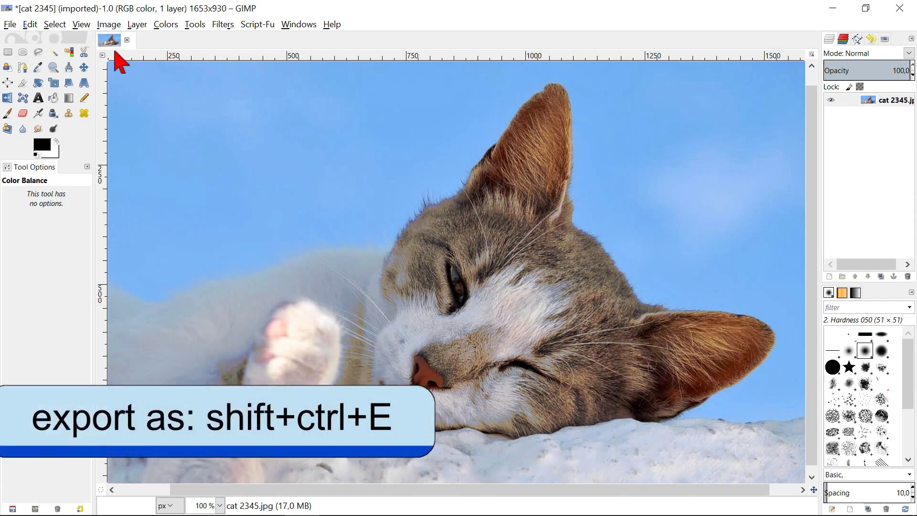
Export the photo as cat 1.jpg at JPEG quality 94, with preview in the image window
click(10, 25)
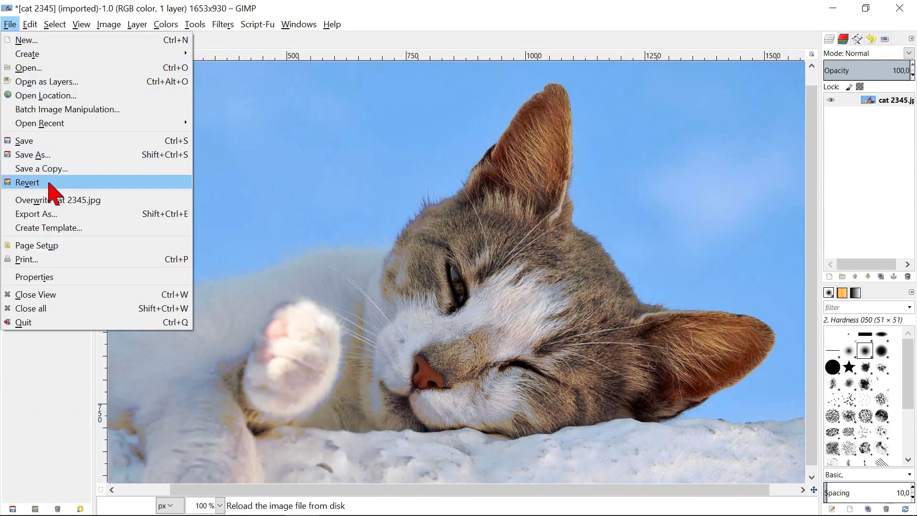
click(56, 215)
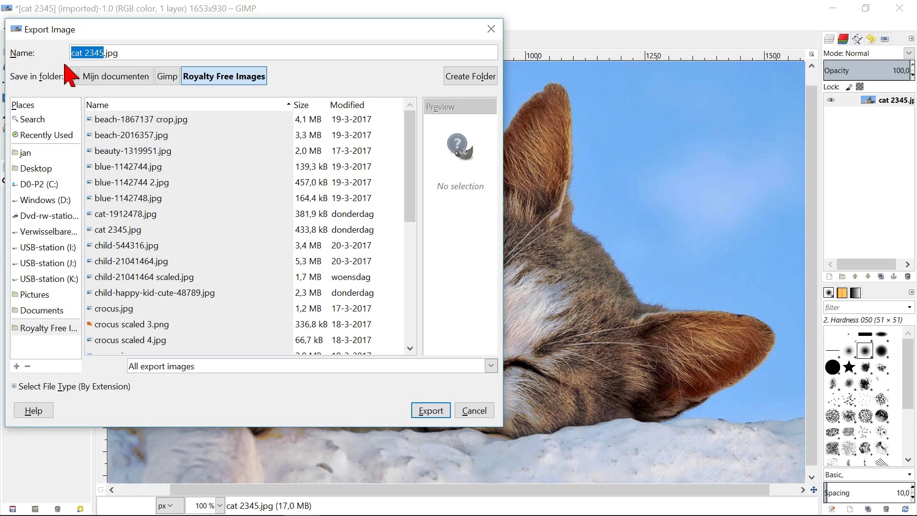
key(BackSpace)
text(cat)
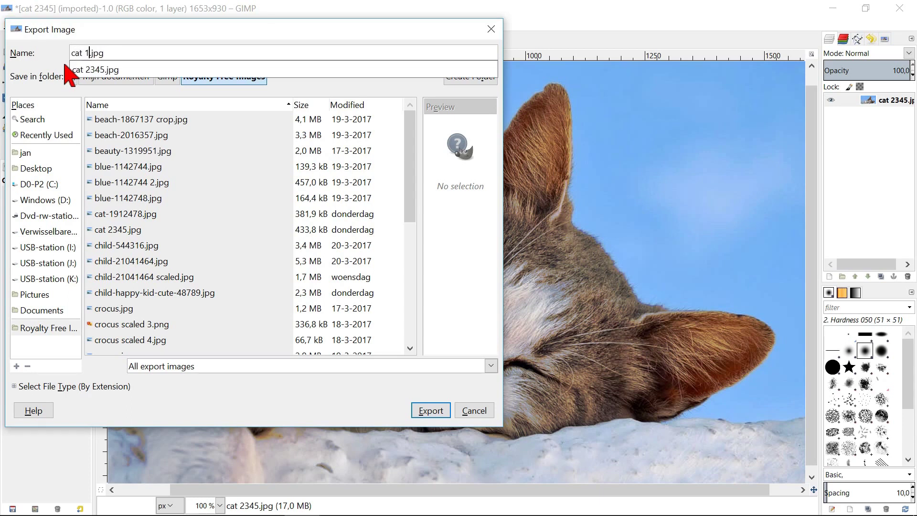
key(Return)
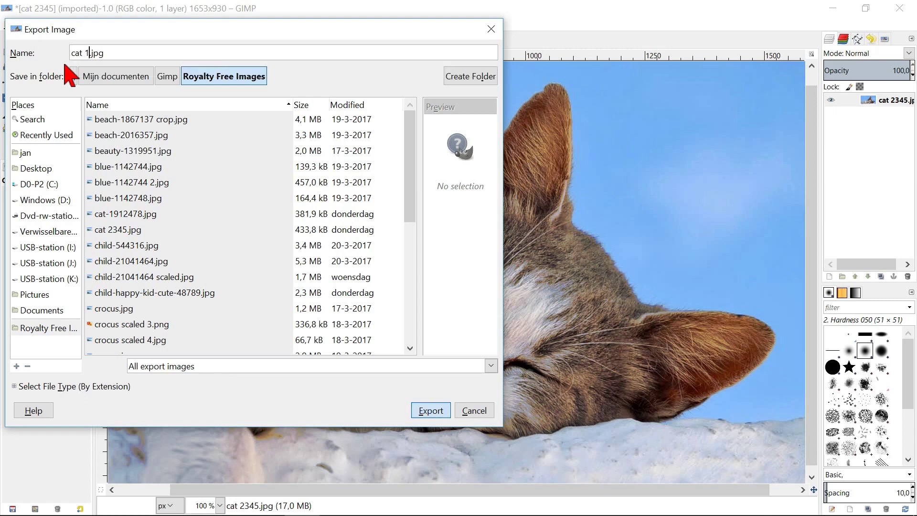
click(399, 258)
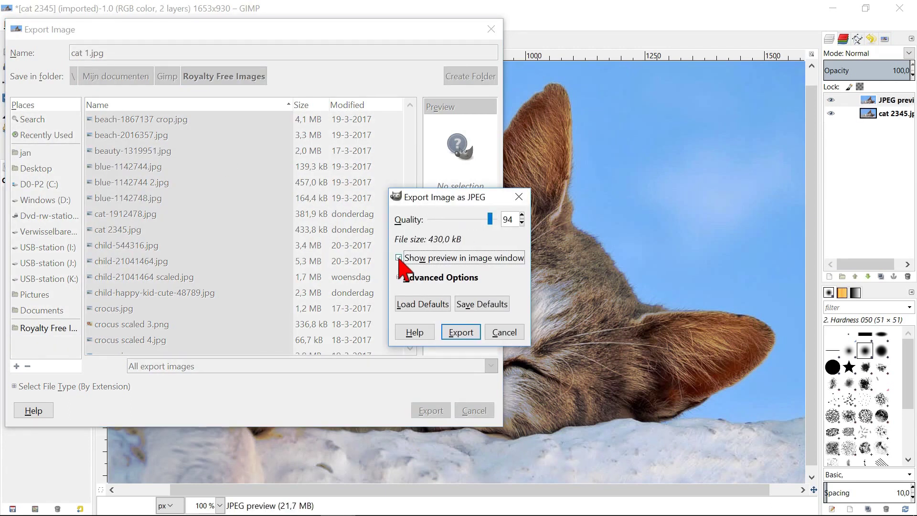
click(458, 333)
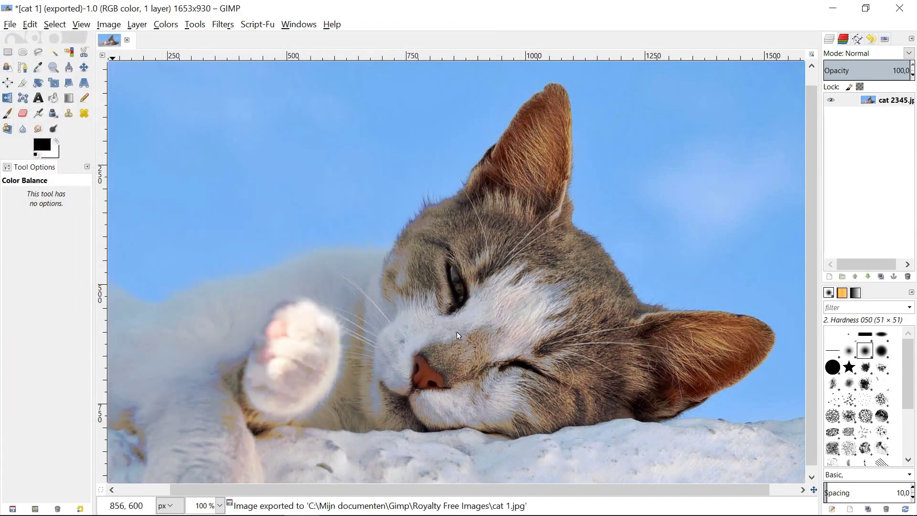
Close the cat image tab and discard its unsaved changes
click(127, 39)
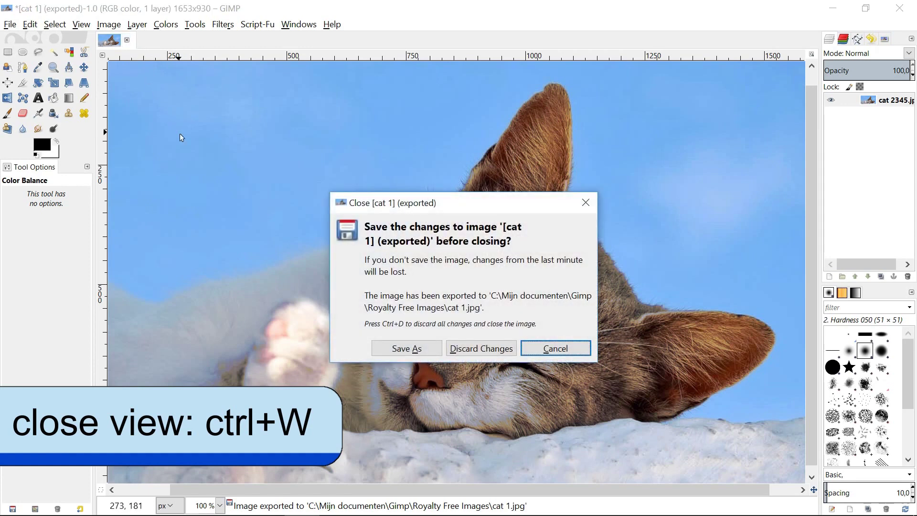
click(483, 349)
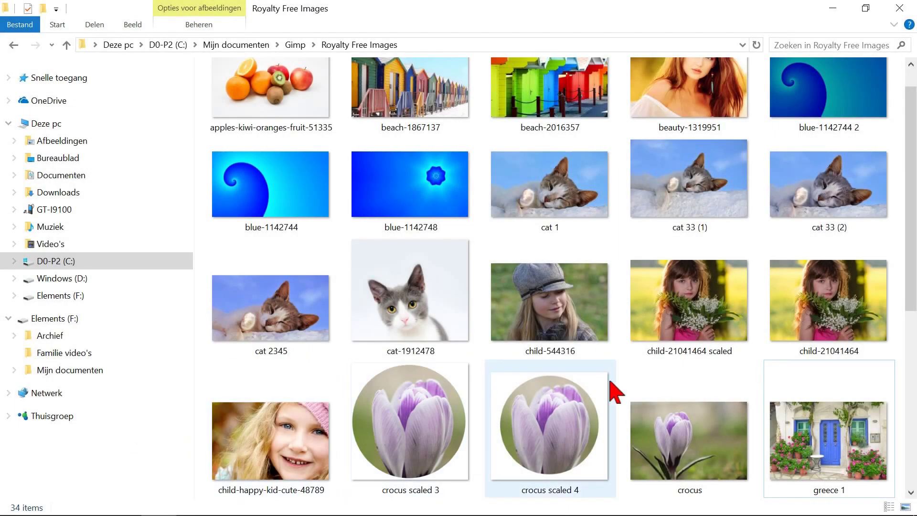
Open greece 1 in GIMP through File Explorer's Open with menu
right_click(811, 423)
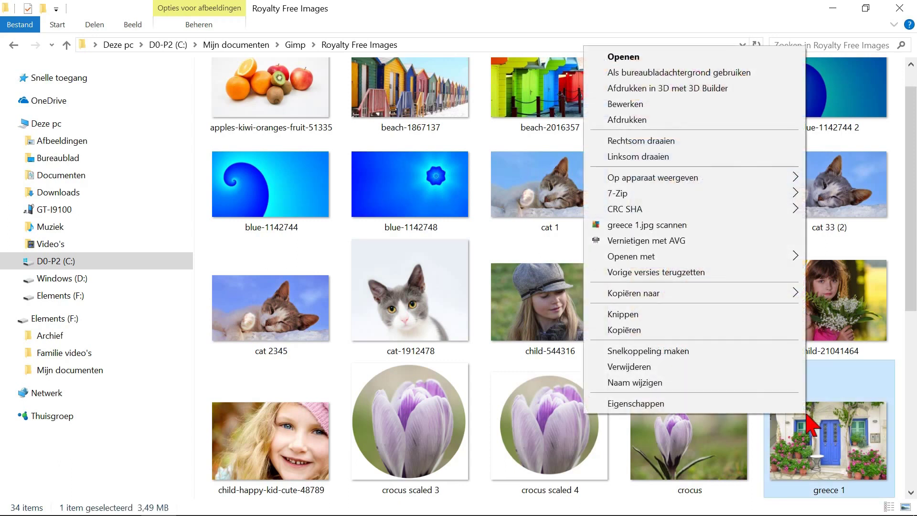
mouse_move(618, 258)
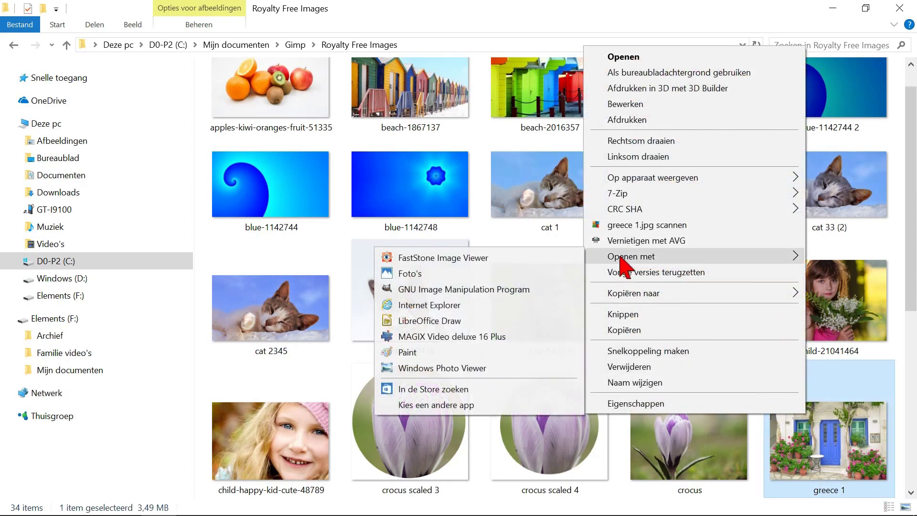
click(521, 290)
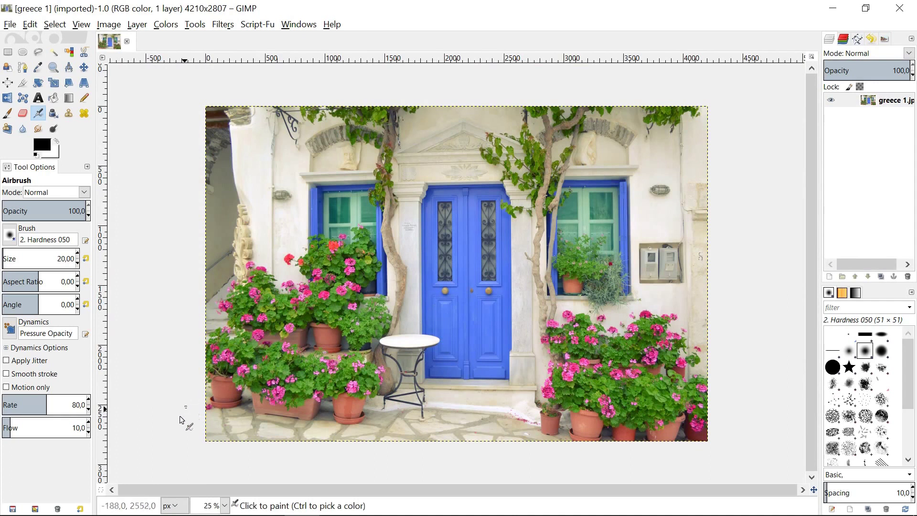
Open beach-1867137 in GIMP the same way, then switch back to the greece 1 tab
click(158, 511)
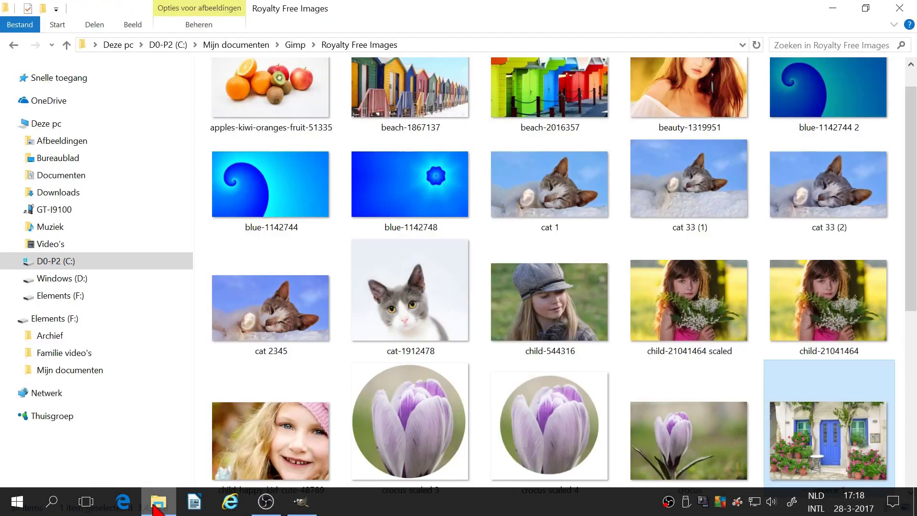
right_click(390, 86)
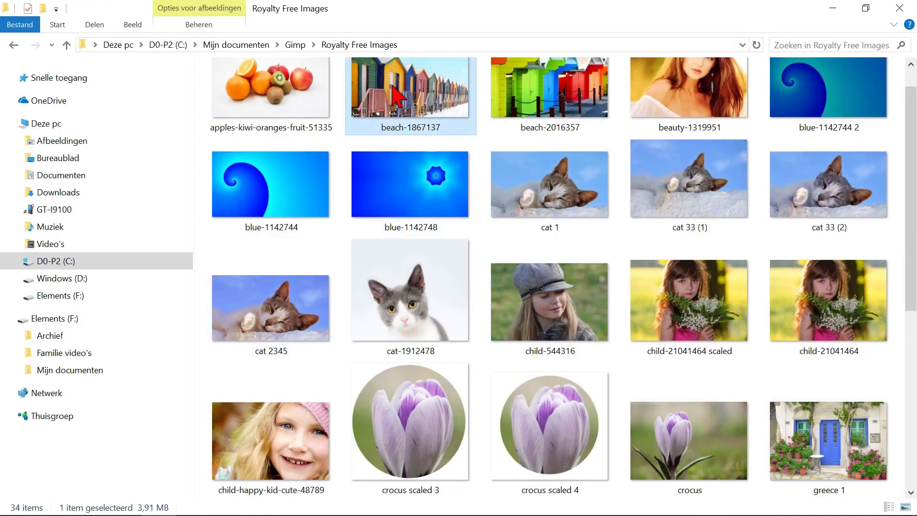
mouse_move(334, 296)
click(459, 328)
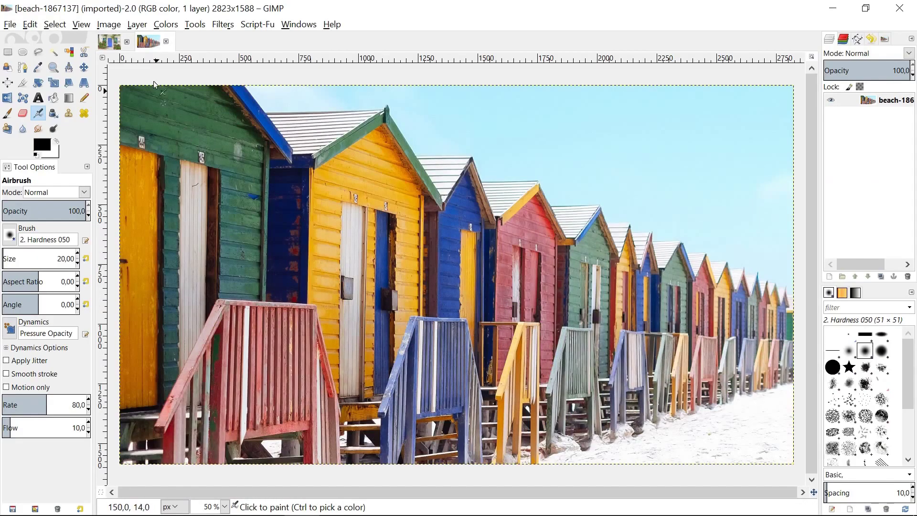
click(118, 44)
click(143, 40)
Open Hue-Saturation on the greece 1 photo and move the dialog aside
click(107, 44)
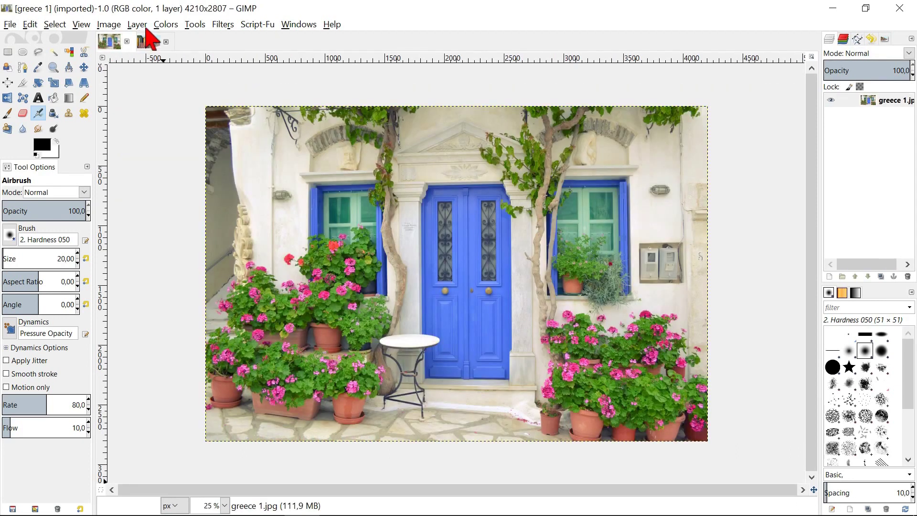
click(169, 26)
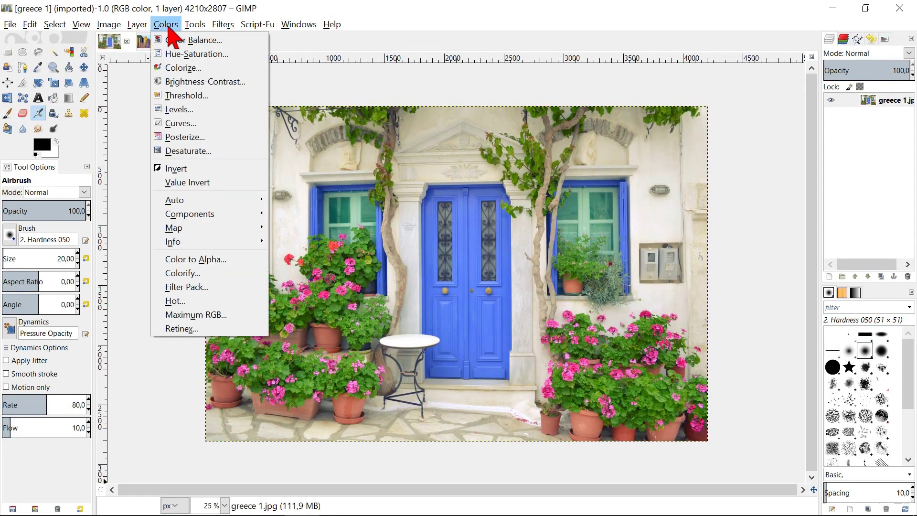
click(206, 54)
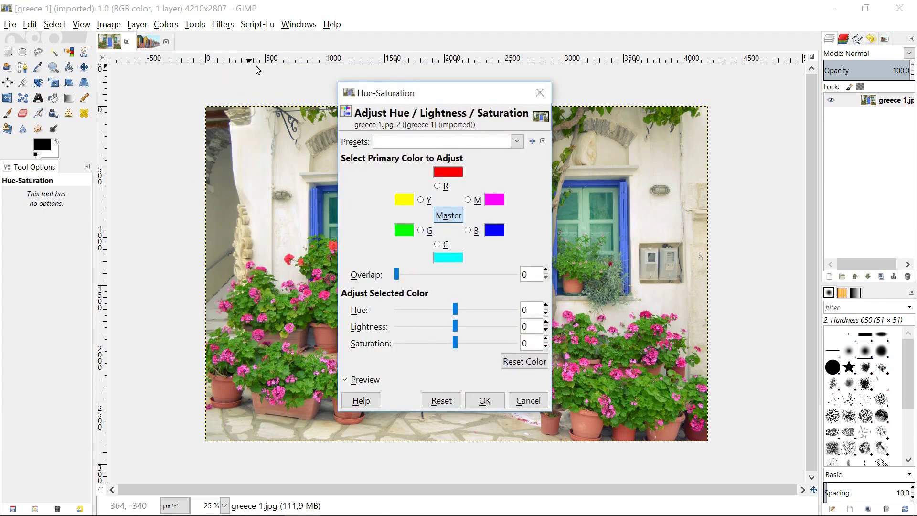
drag(449, 94, 120, 124)
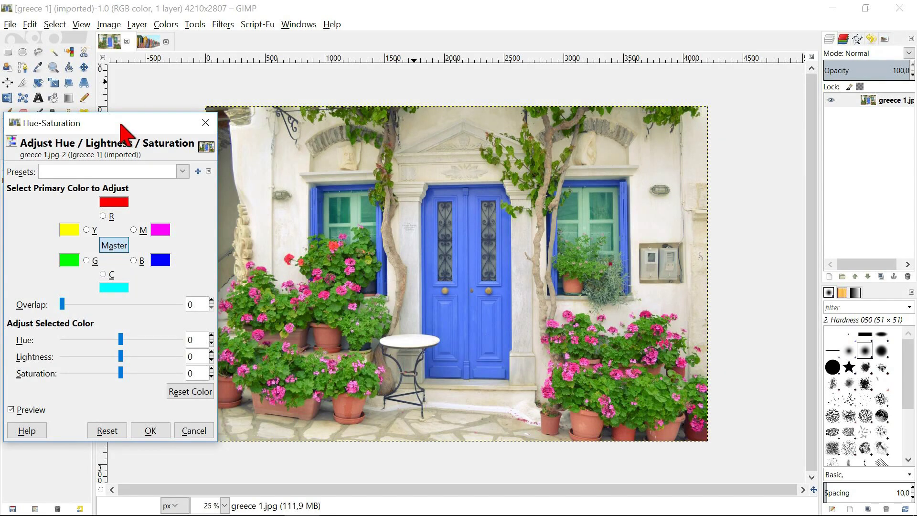
Preview a hue shift and a -100 greyscale desaturation, returning both to 0
click(121, 338)
drag(120, 339, 79, 345)
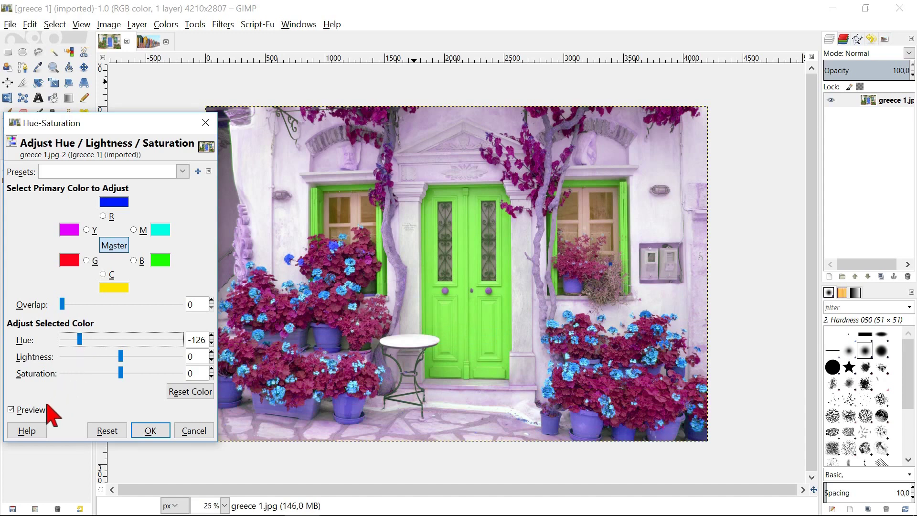
click(29, 410)
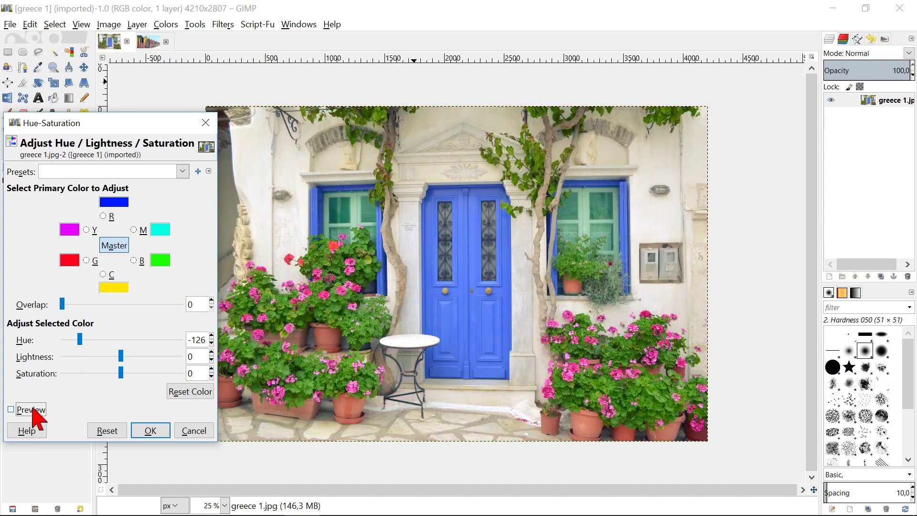
click(31, 409)
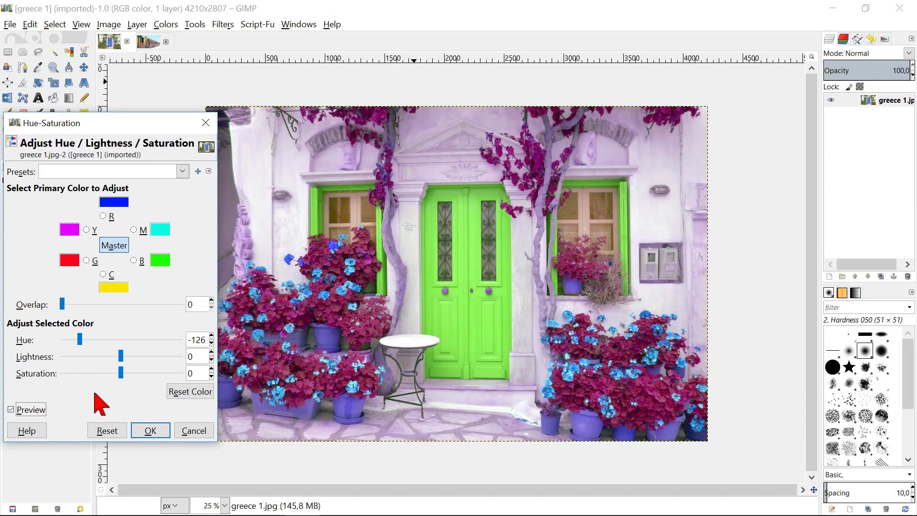
click(175, 391)
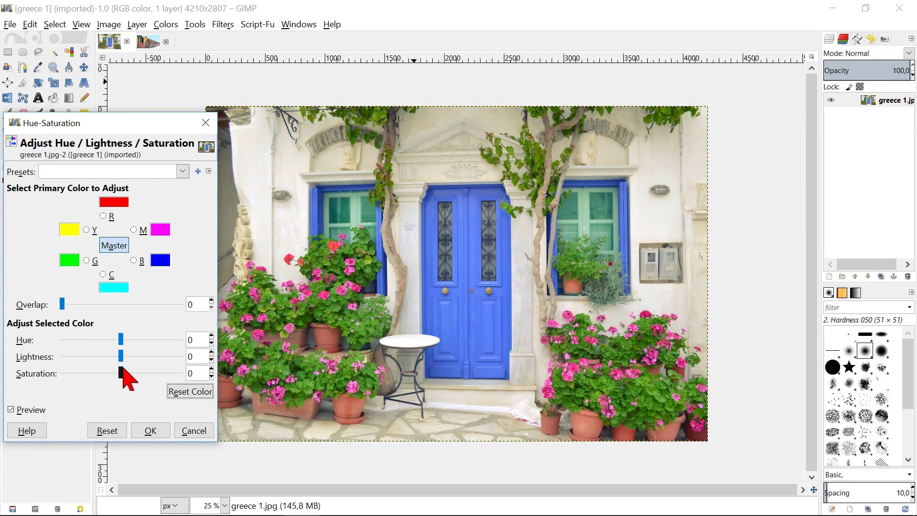
drag(123, 371, 59, 381)
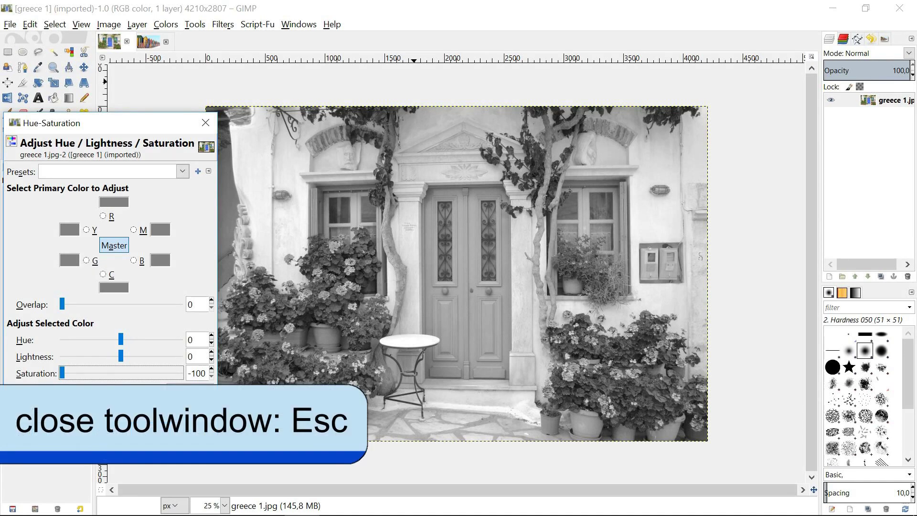
click(191, 391)
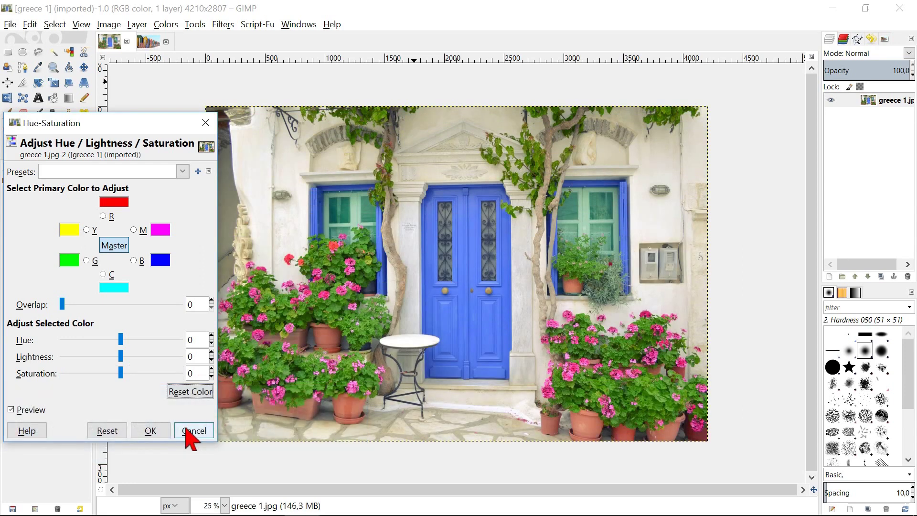
Cancel the greece adjustment, close greece 1, and open Hue-Saturation for the beach huts photo
click(191, 431)
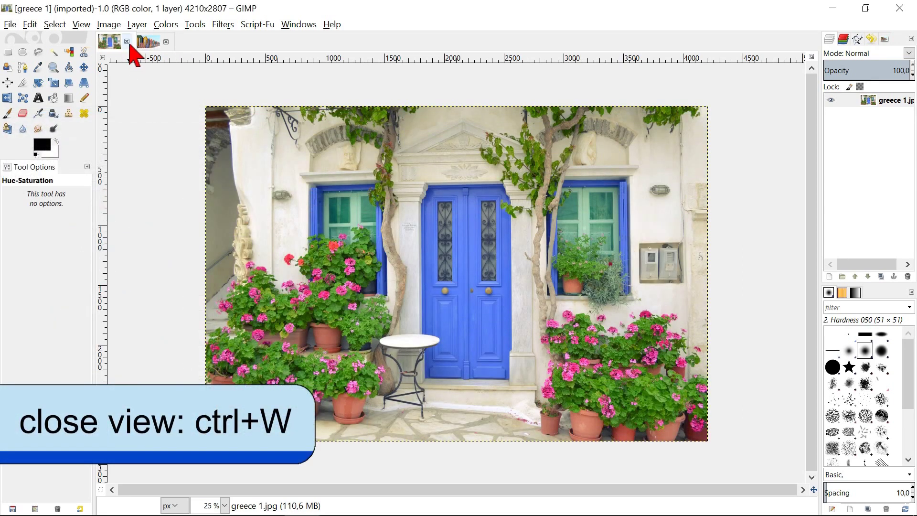
click(127, 41)
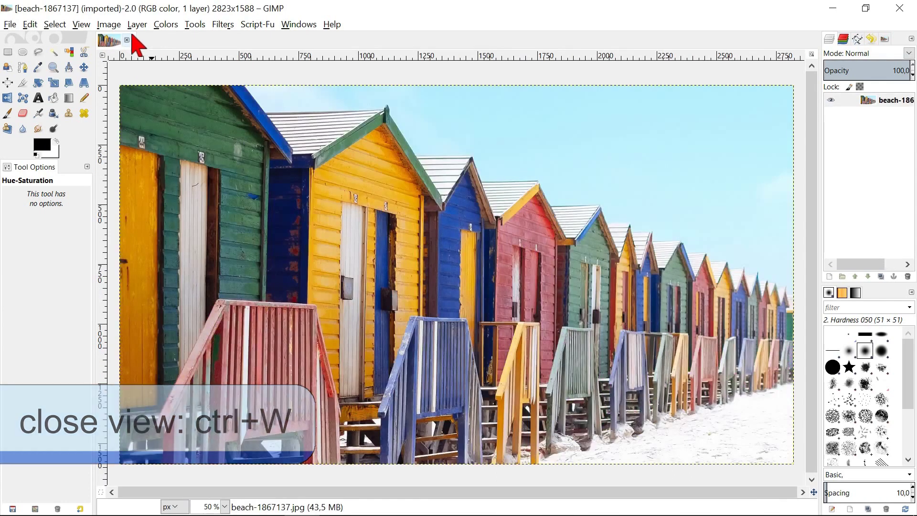
click(189, 27)
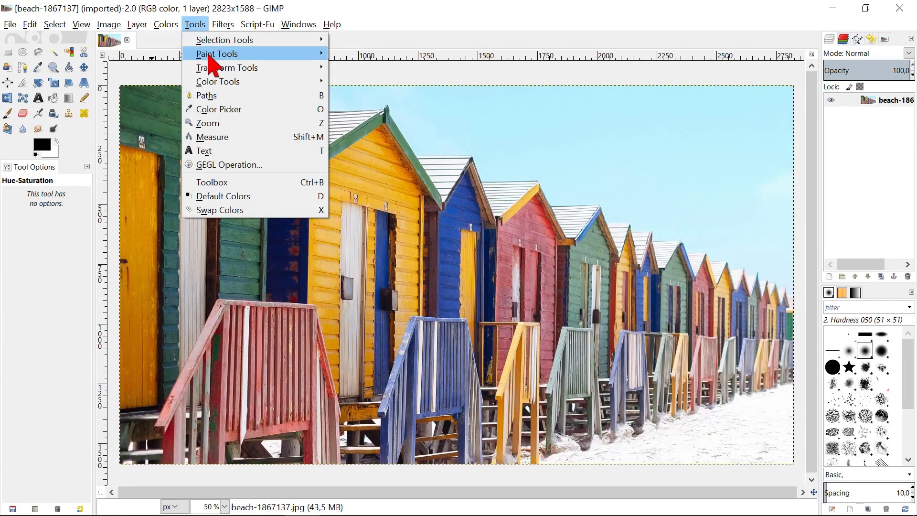
mouse_move(288, 83)
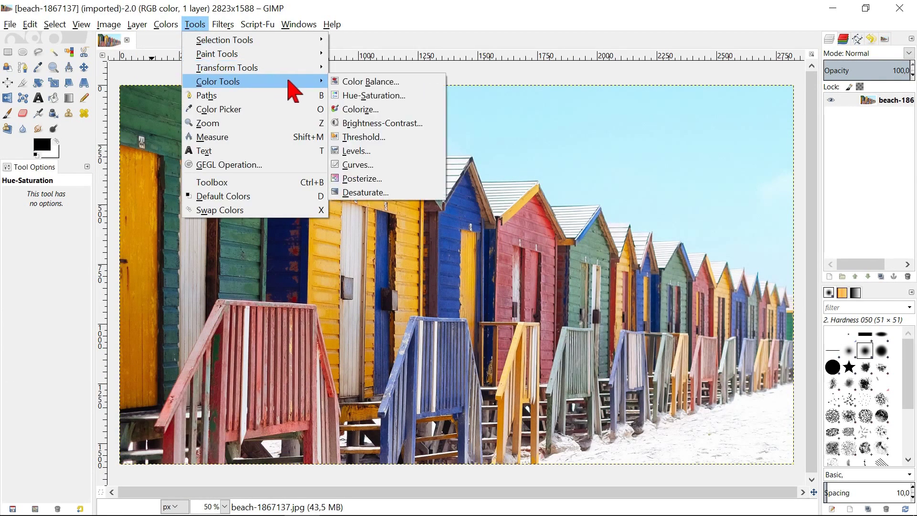
click(374, 98)
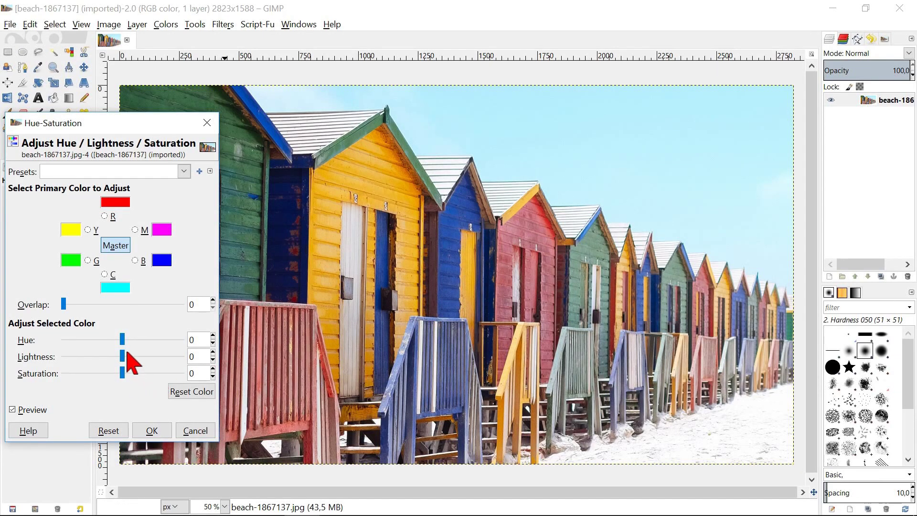
Set Lightness to -33 and Saturation to 53 on the beach huts photo and apply
drag(121, 362, 105, 357)
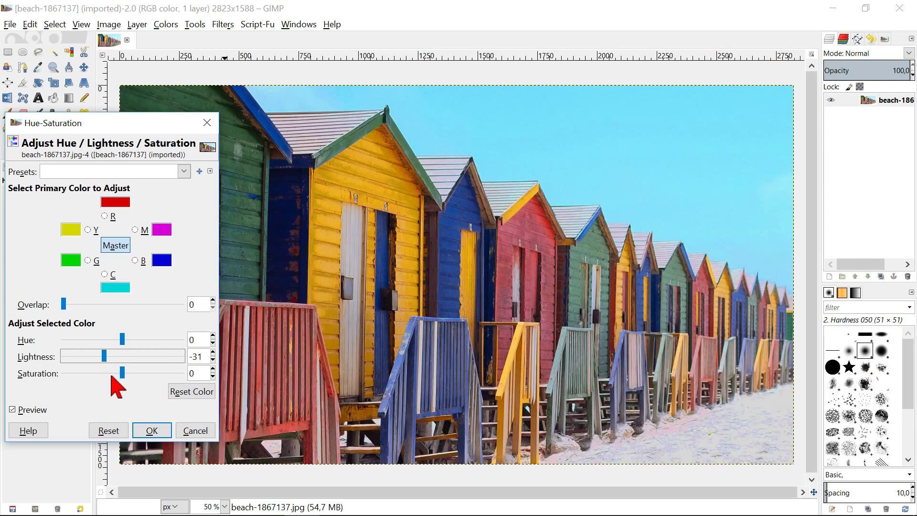
click(121, 374)
drag(123, 378, 153, 376)
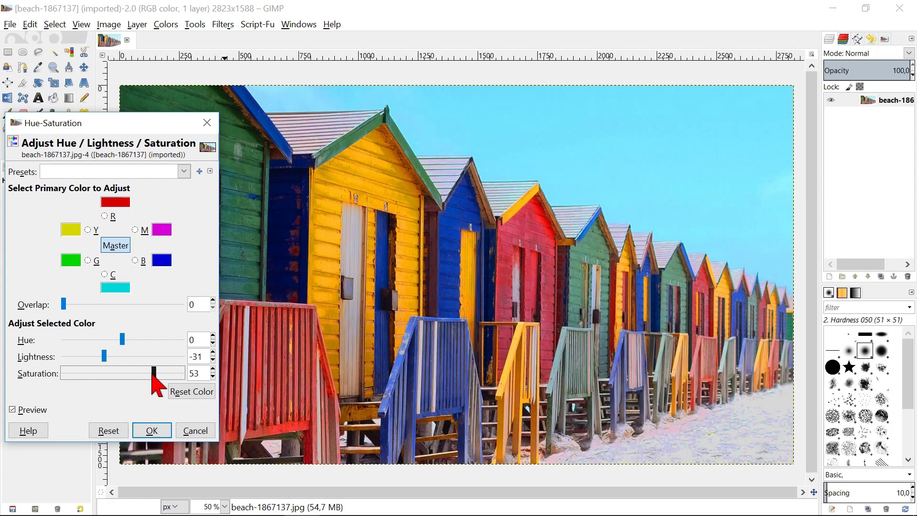
click(36, 409)
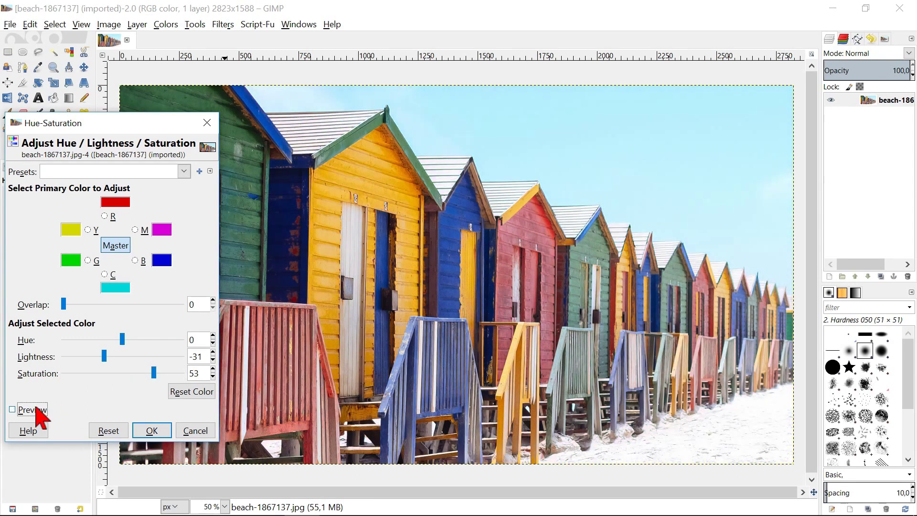
click(36, 410)
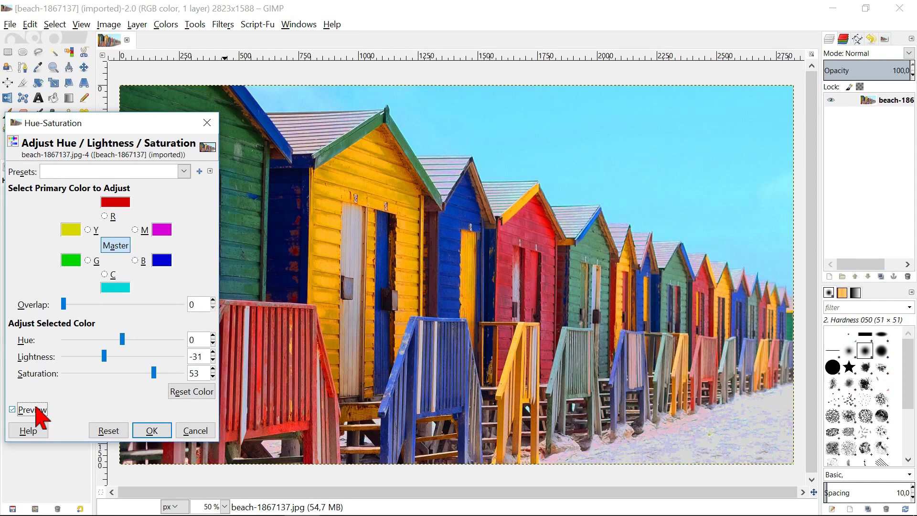
double_click(213, 362)
click(158, 430)
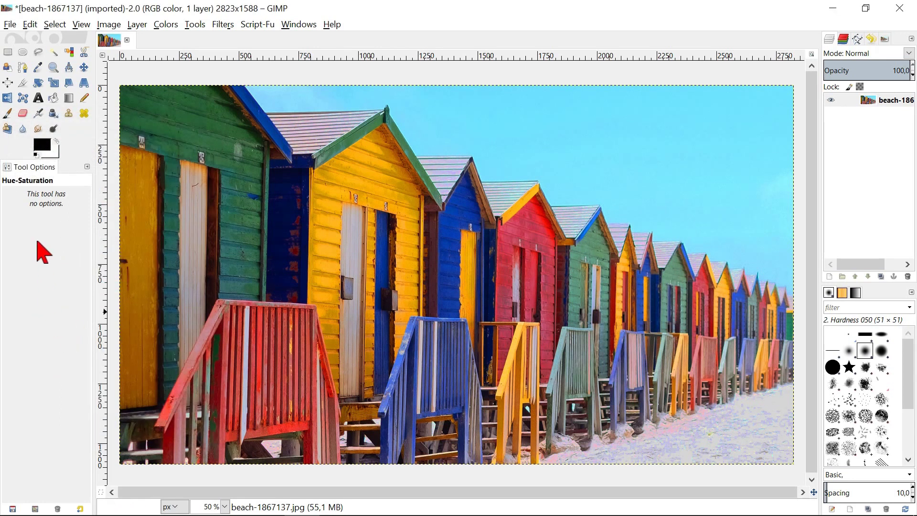
Export the saturated beach huts photo as beach 1.jpg, then quit GIMP
click(10, 25)
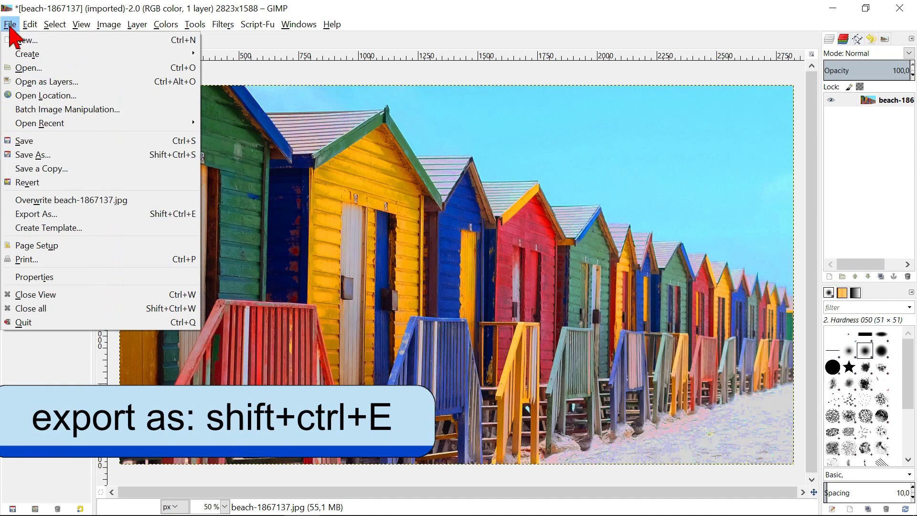
click(45, 214)
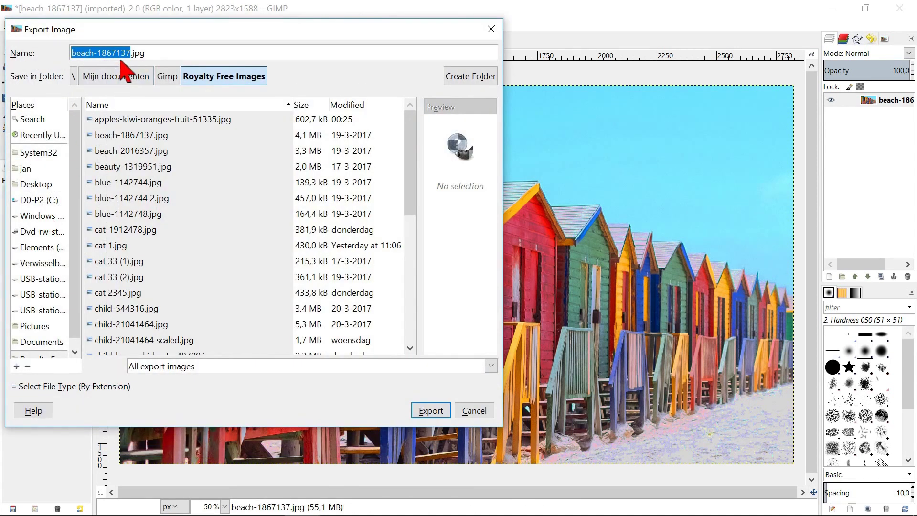
key(Right)
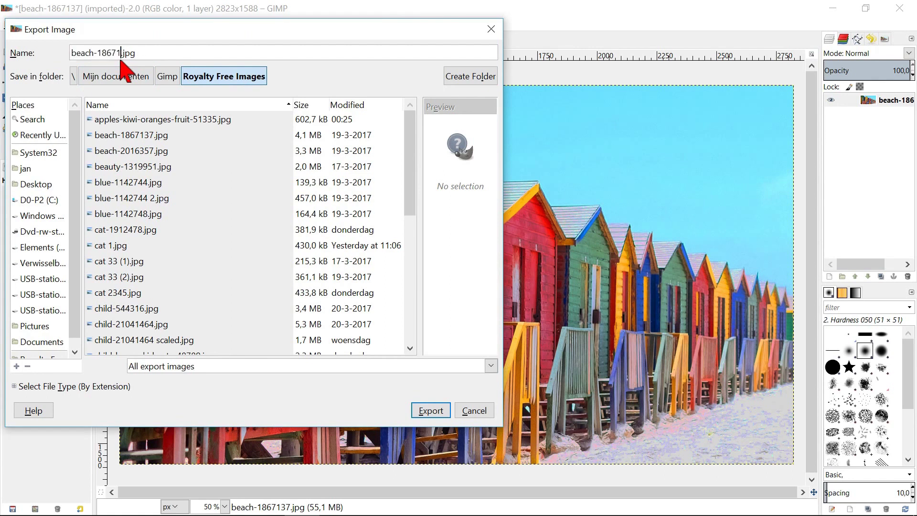
key(BackSpace)
key(BackSpace)
key(BackSpace)
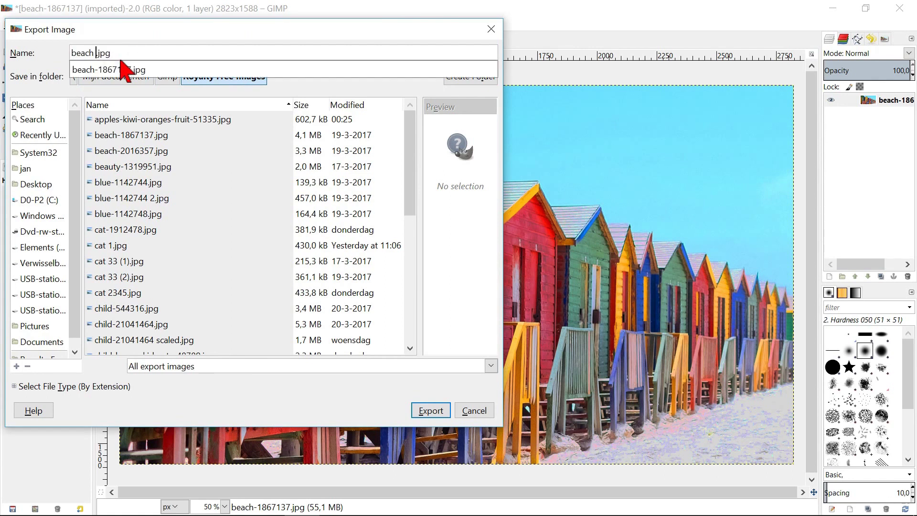
key(Return)
click(469, 334)
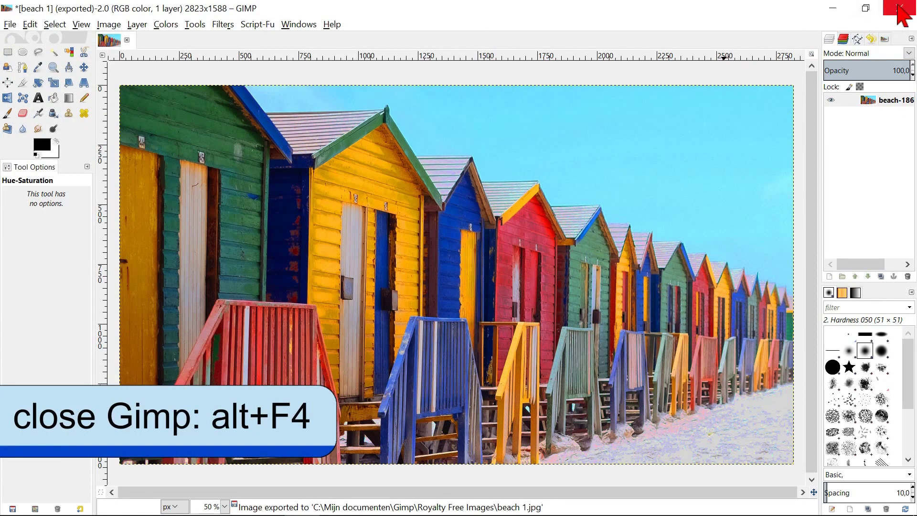
click(901, 9)
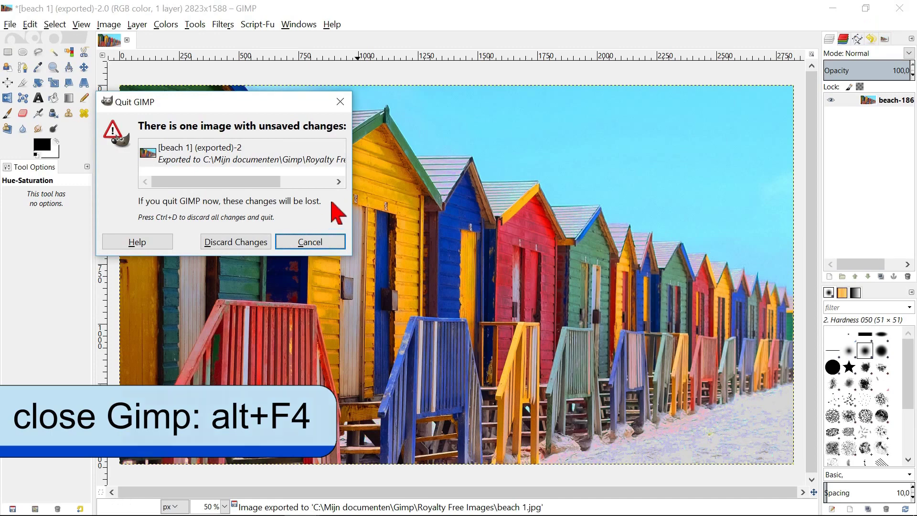
click(262, 241)
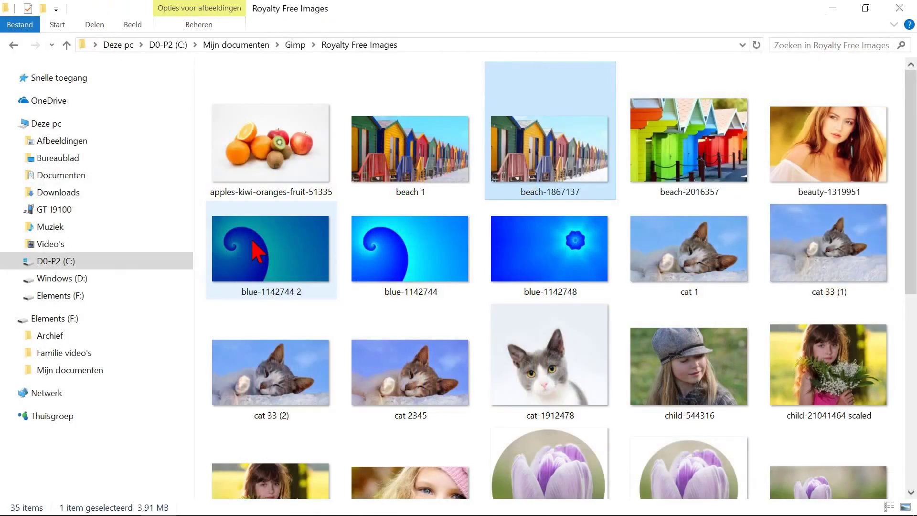
click(411, 198)
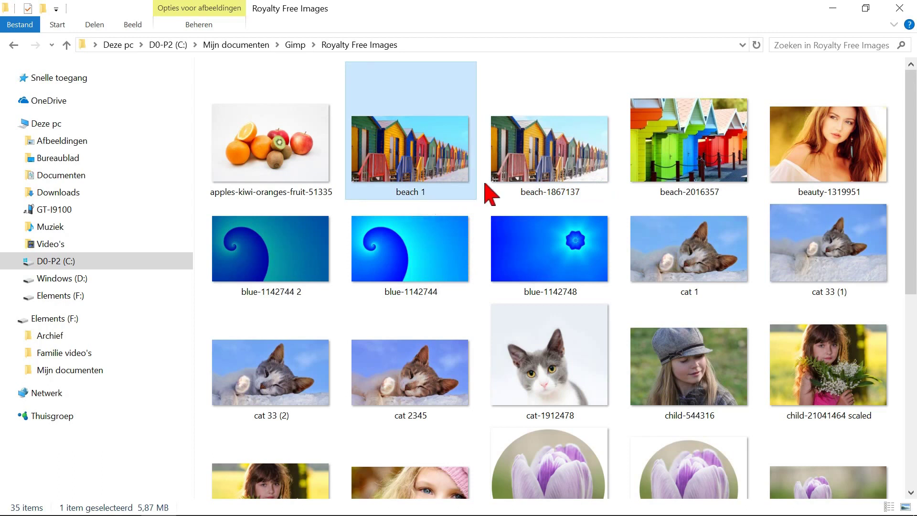
click(540, 191)
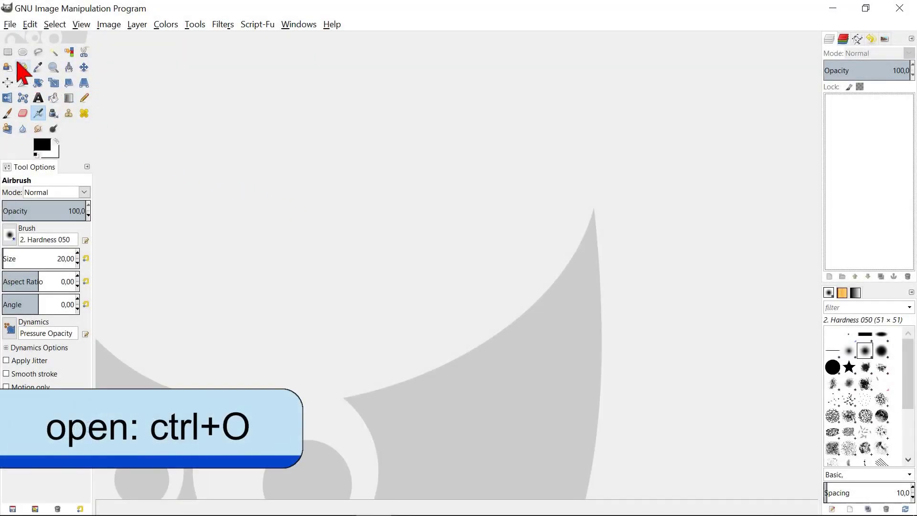
Browse to the Royalty Free Images folder and open mercedes 2.jpg
click(10, 25)
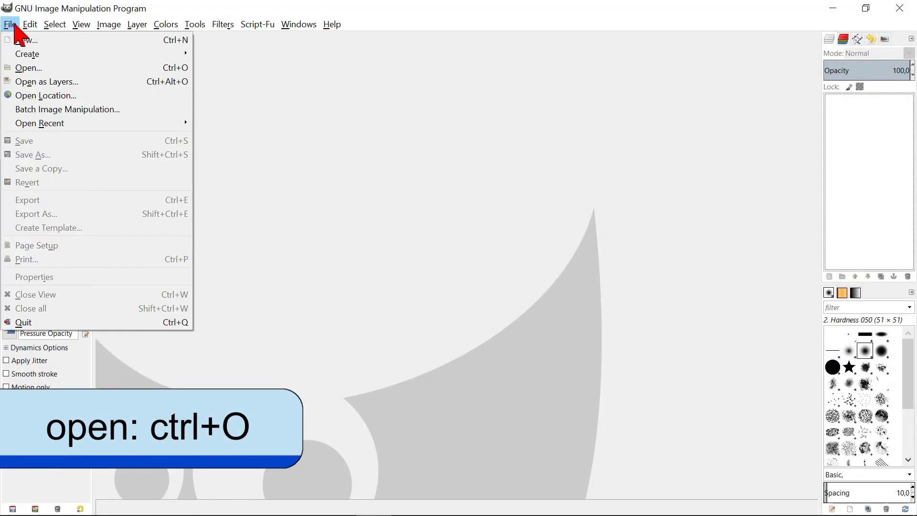
click(25, 68)
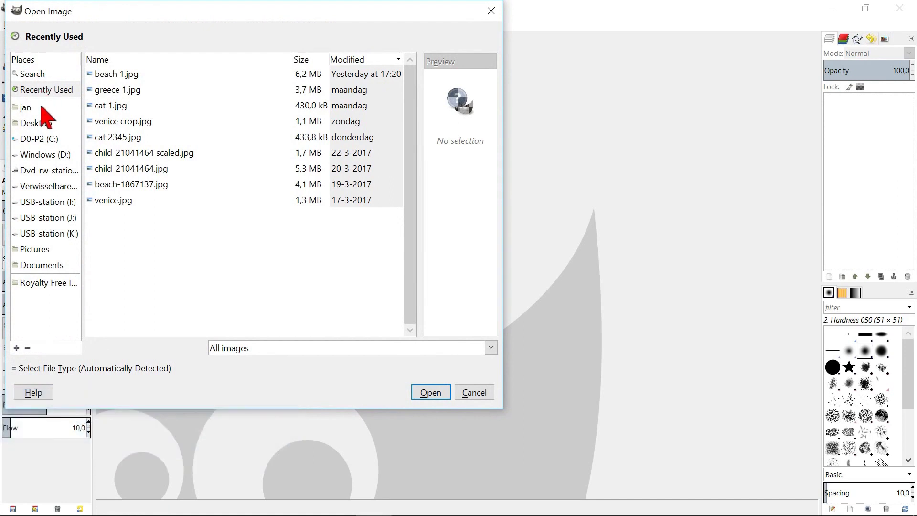
click(42, 283)
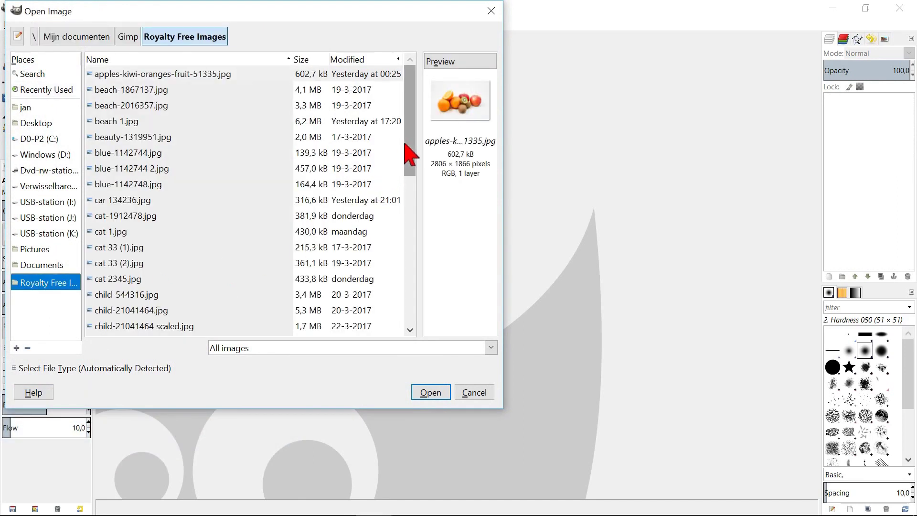
drag(407, 141, 394, 266)
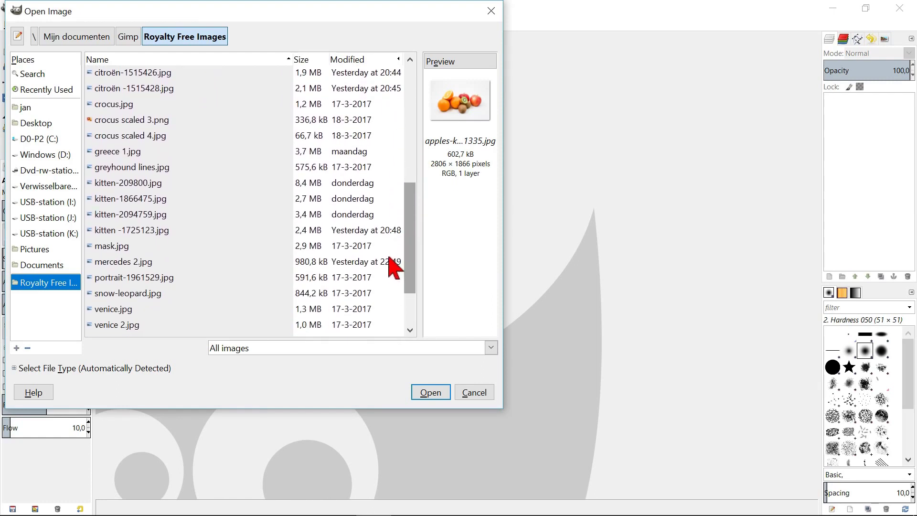
click(234, 265)
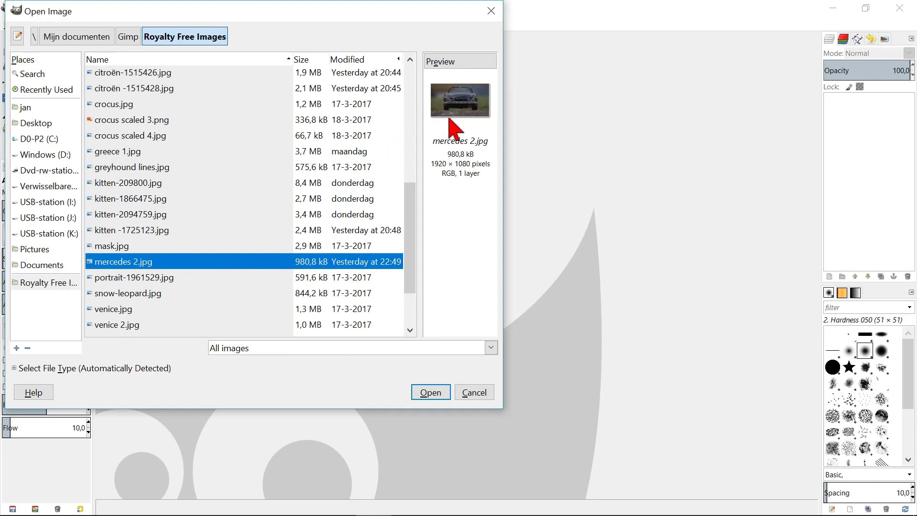
click(438, 392)
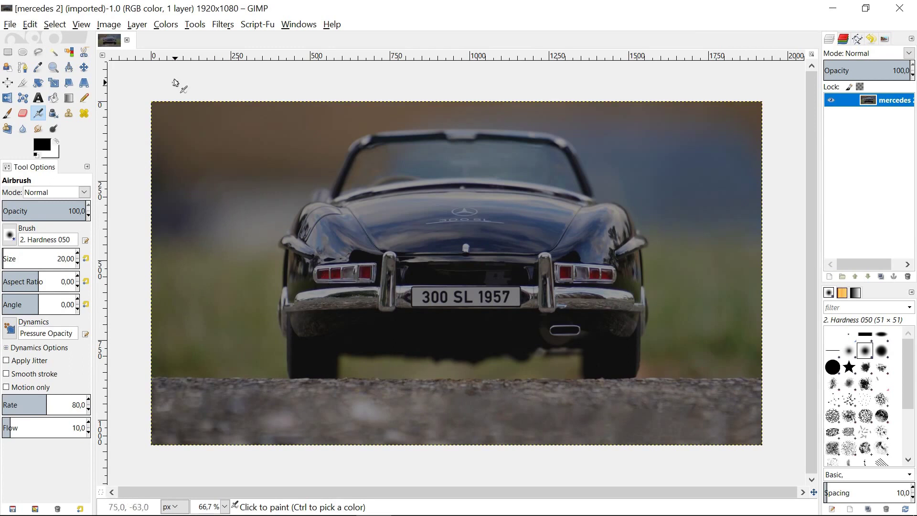
Apply Brightness-Contrast with brightness 66 and contrast 65, checking against the original first
click(162, 26)
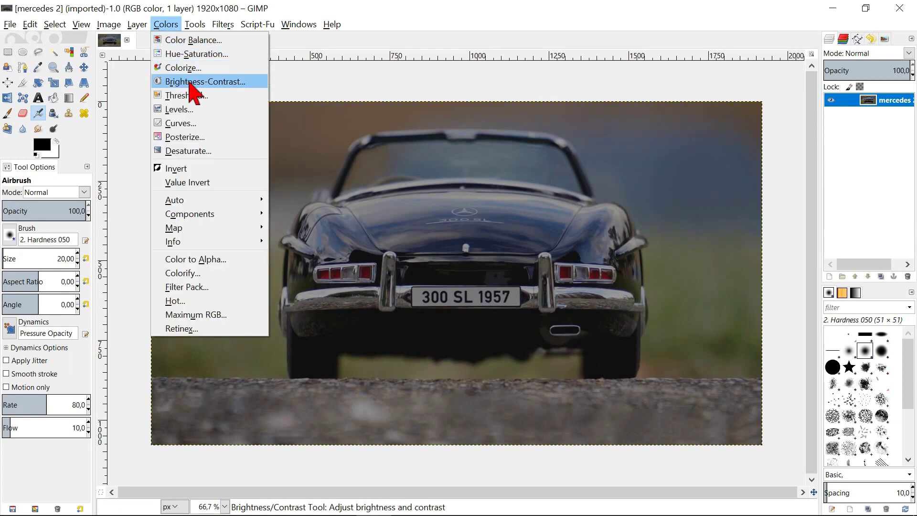
click(189, 84)
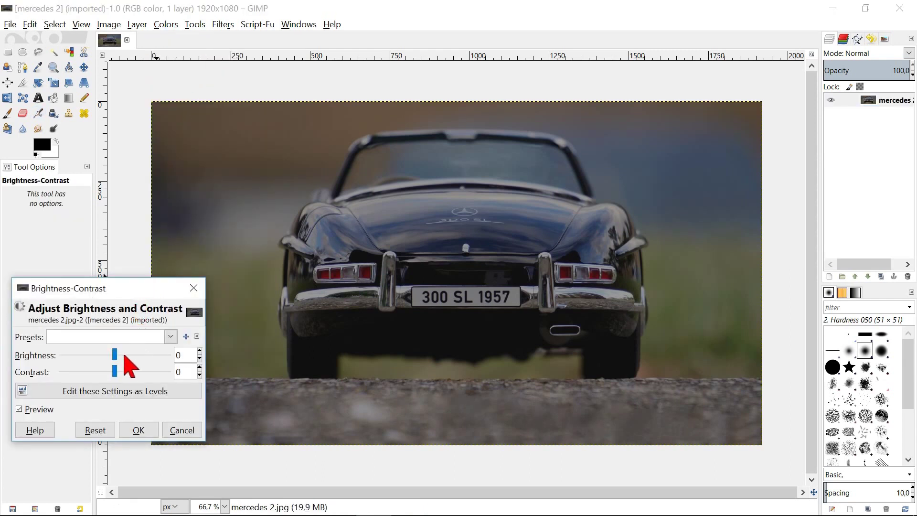
drag(115, 356, 134, 357)
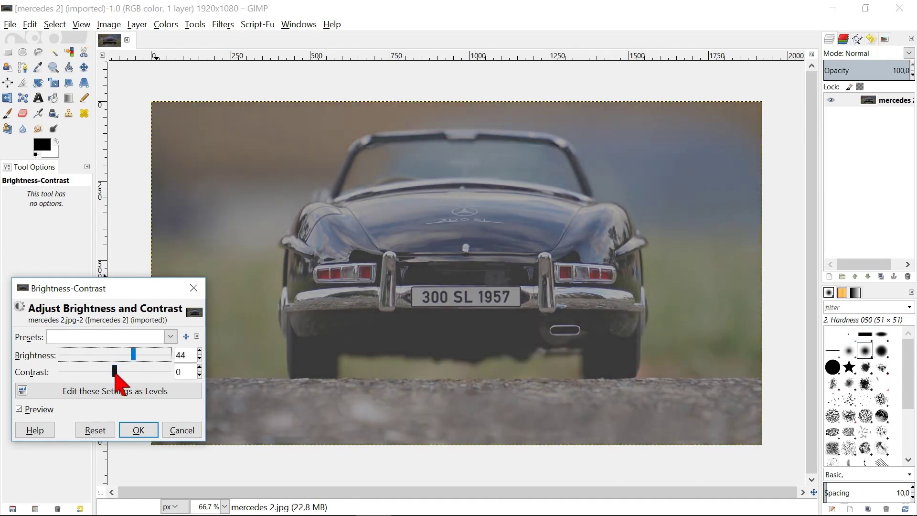
drag(116, 372, 141, 372)
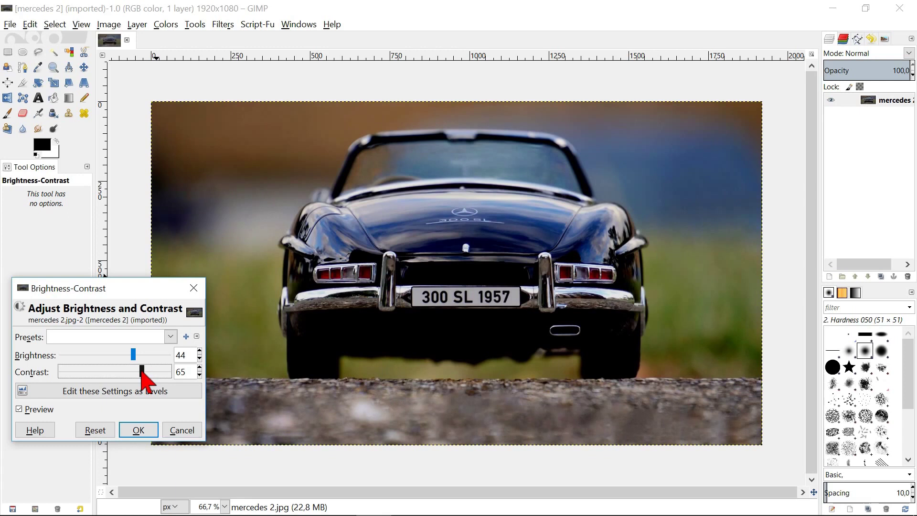
click(133, 355)
drag(134, 355, 142, 355)
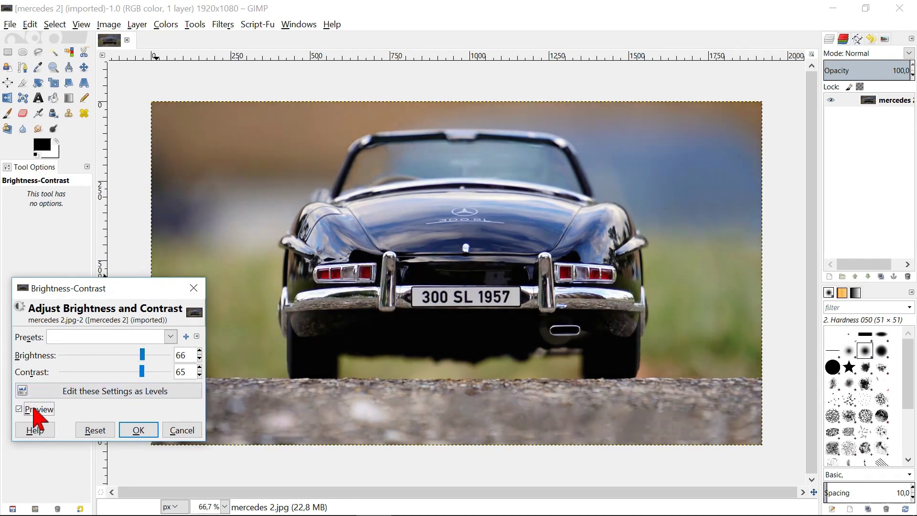
click(36, 410)
click(34, 410)
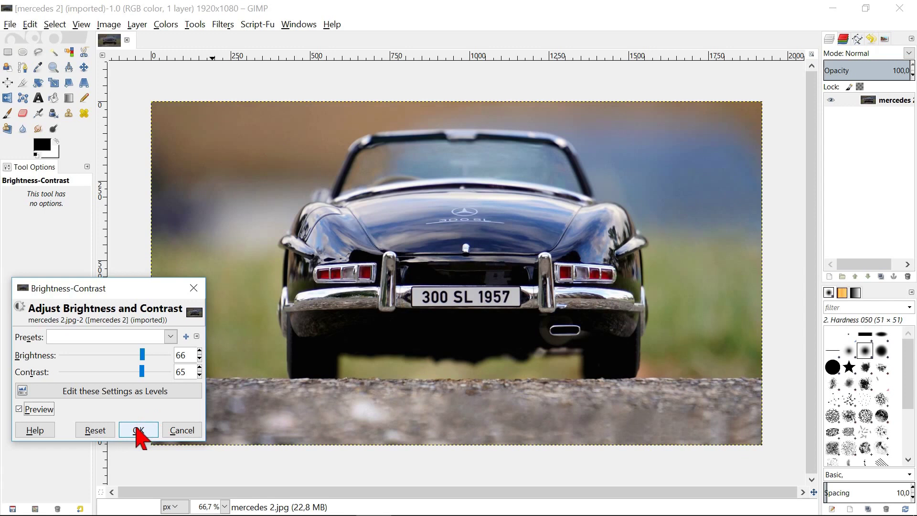
click(138, 432)
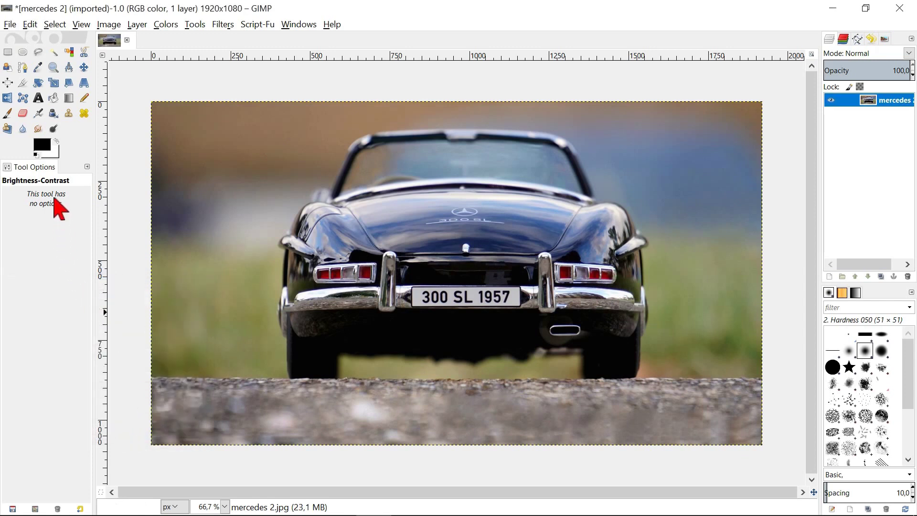
Overwrite mercedes 2.jpg at JPEG quality 100, then close the image without saving
click(11, 28)
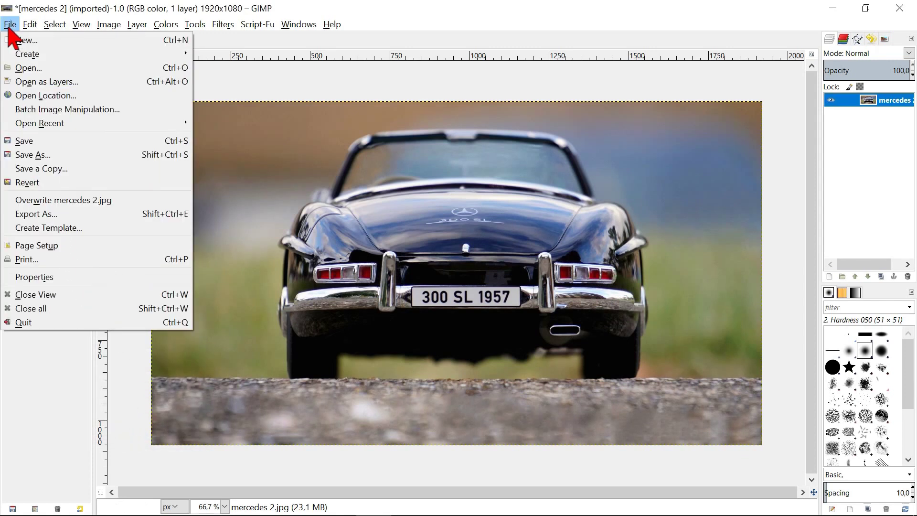
click(56, 200)
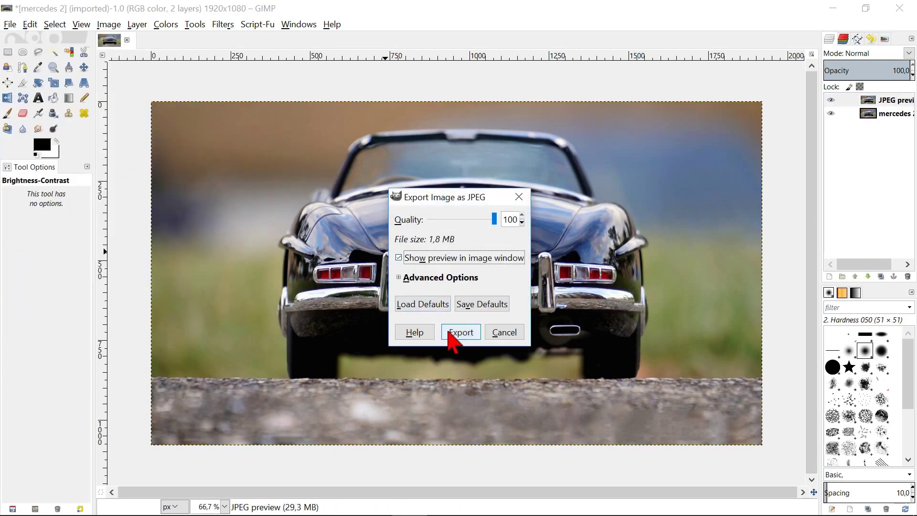
click(449, 333)
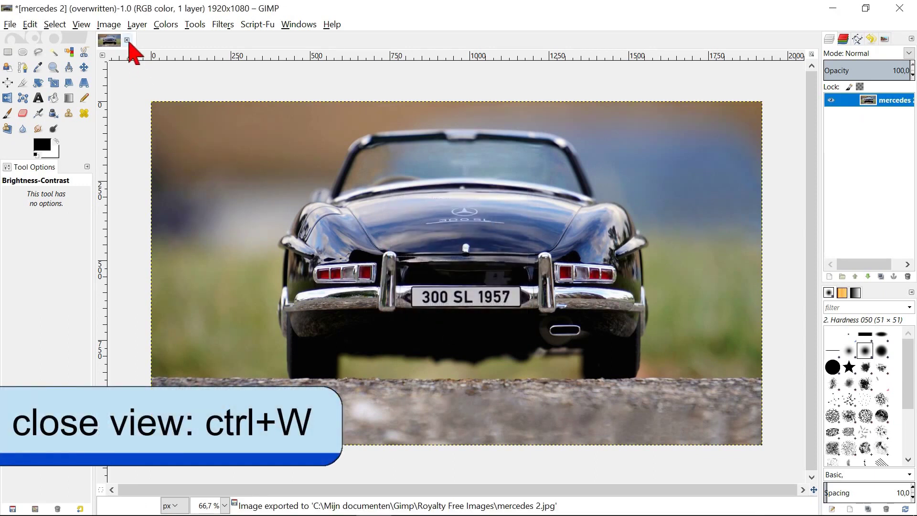
click(127, 40)
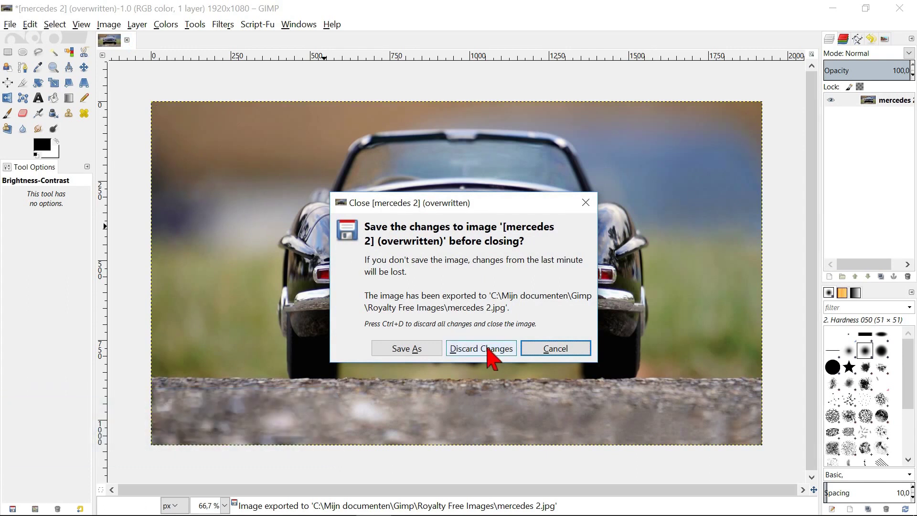
click(489, 356)
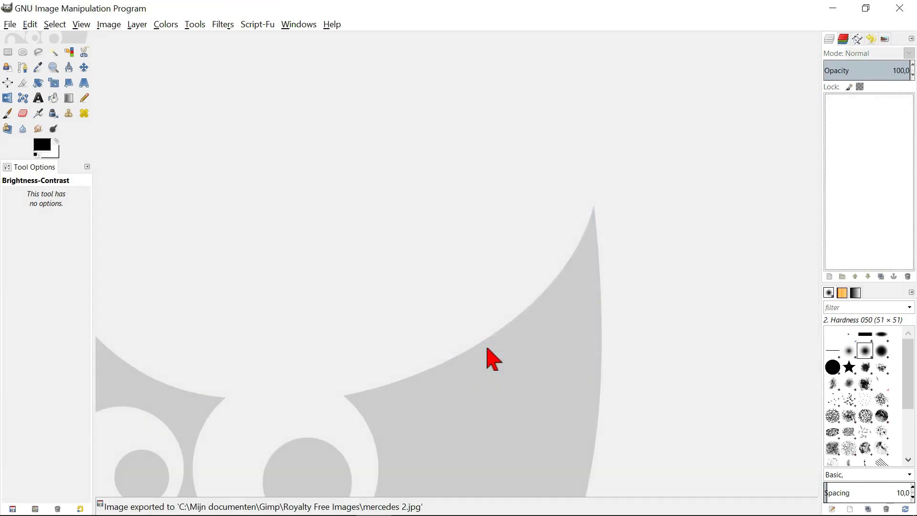